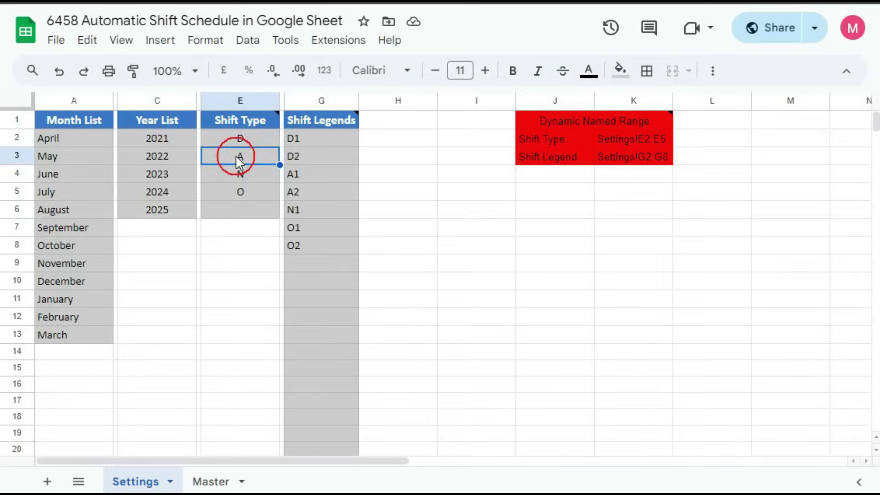
- Review the shift legend codes, switch to Master, then try and undo a Month Starts on value of 5
drag(294, 139, 315, 241)
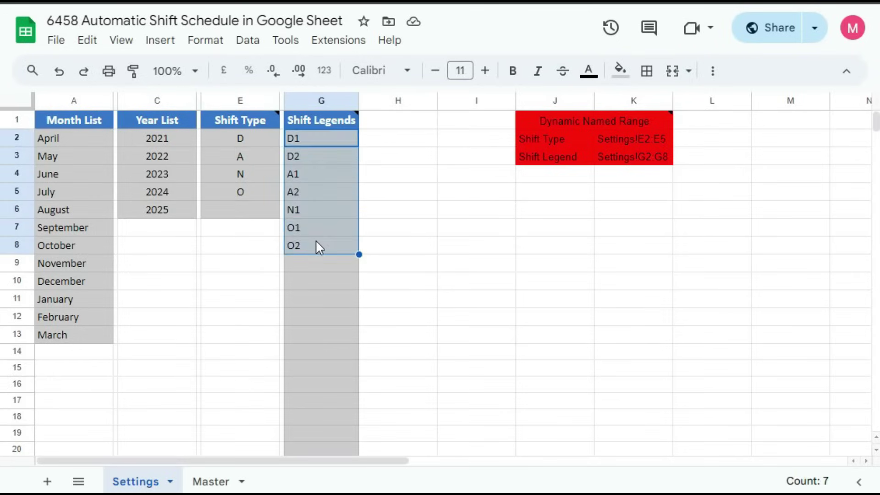
click(532, 122)
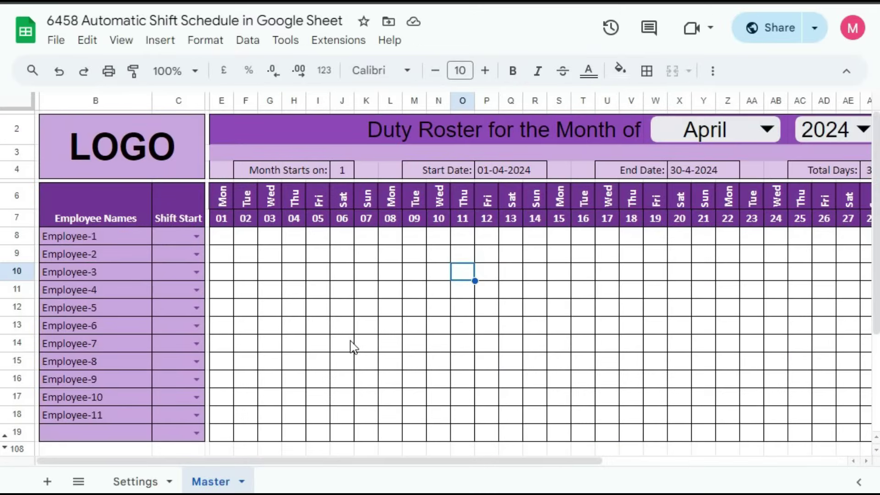
click(713, 138)
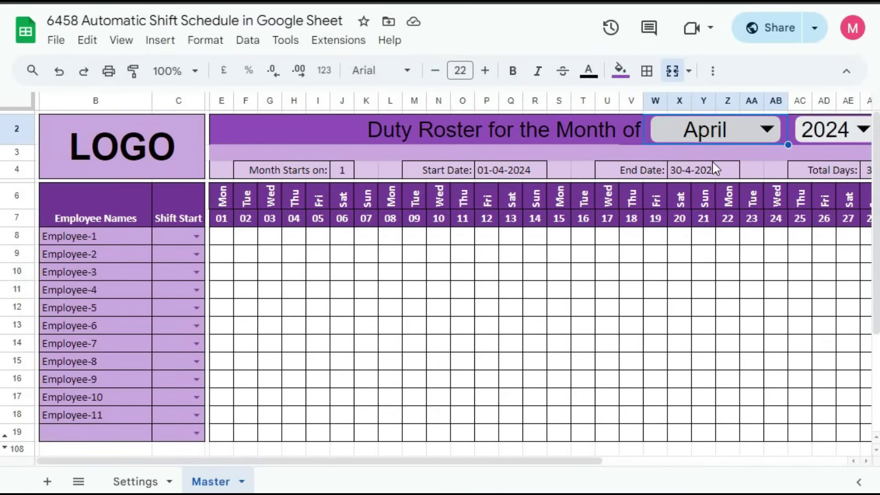
click(341, 170)
text(5)
key(Return)
key(ctrl+z)
click(105, 433)
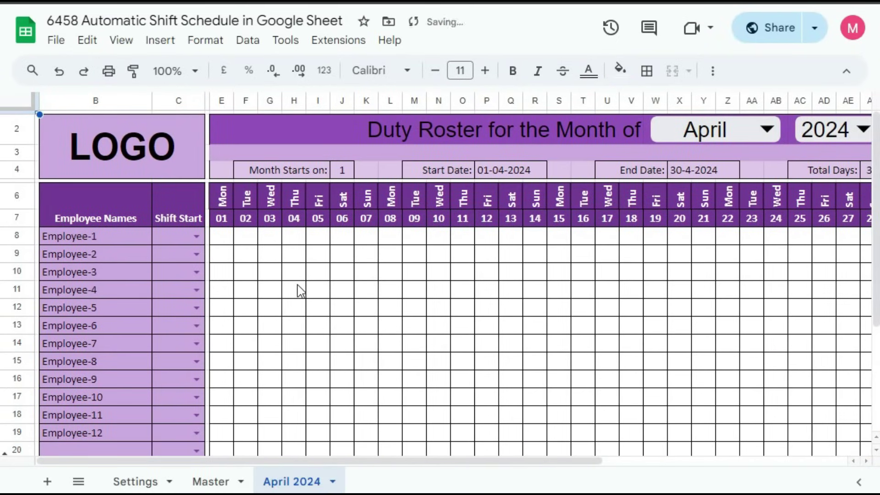
- Preview starting shifts D1, D1, D2, A1 for Employee-1 to Employee-4, then the following employees
click(196, 236)
click(170, 255)
click(197, 254)
click(170, 273)
click(196, 272)
click(169, 310)
click(197, 290)
click(184, 352)
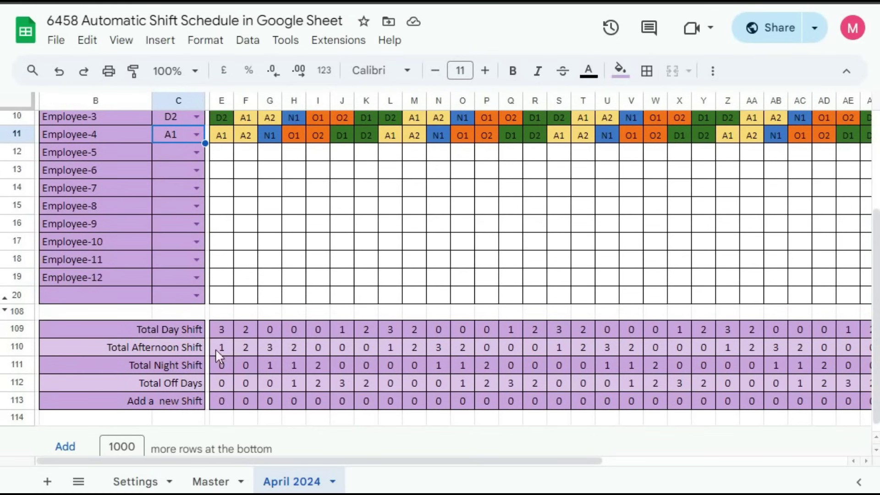
click(196, 152)
click(196, 188)
click(197, 205)
click(197, 277)
click(183, 360)
- Scroll through the filled roster rows and undo the last starting-shift change
scroll(458, 229, up, 3)
scroll(458, 230, down, 3)
drag(183, 329, 857, 382)
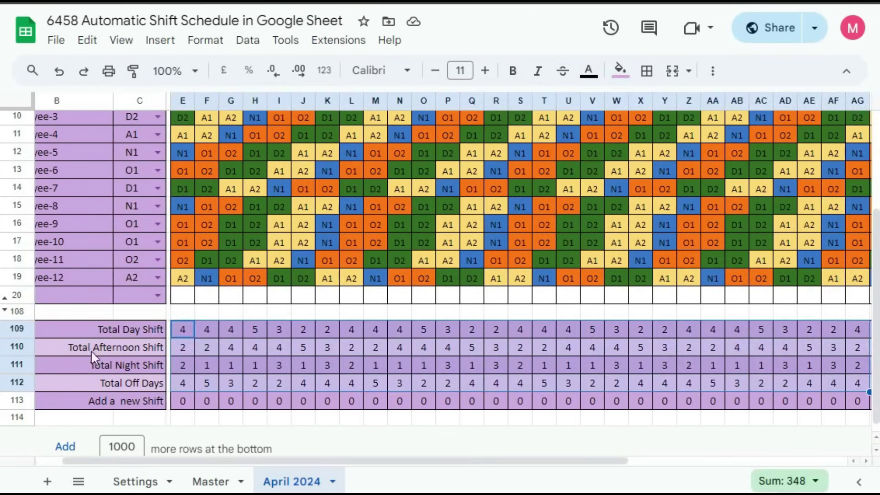
scroll(440, 275, up, 10)
scroll(440, 275, left, 10)
scroll(440, 275, down, 10)
key(ctrl+z)
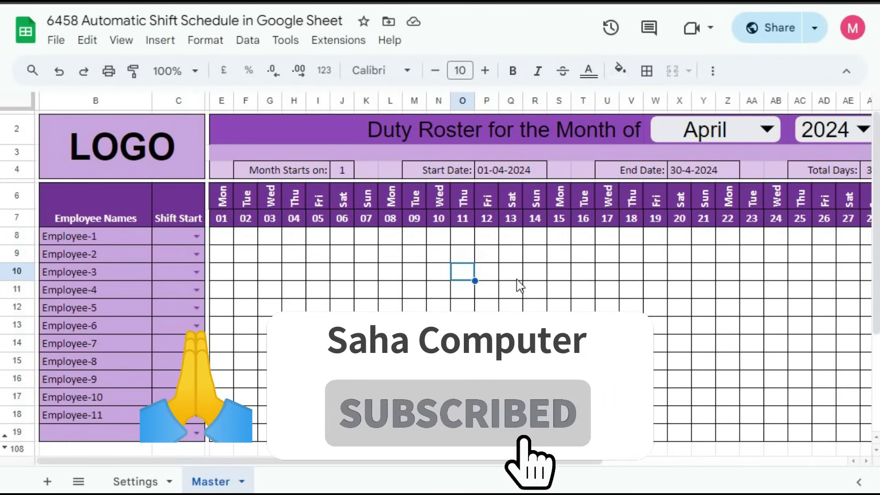
- On Settings, select the April–March month list and the 2021–2025 year list
click(131, 485)
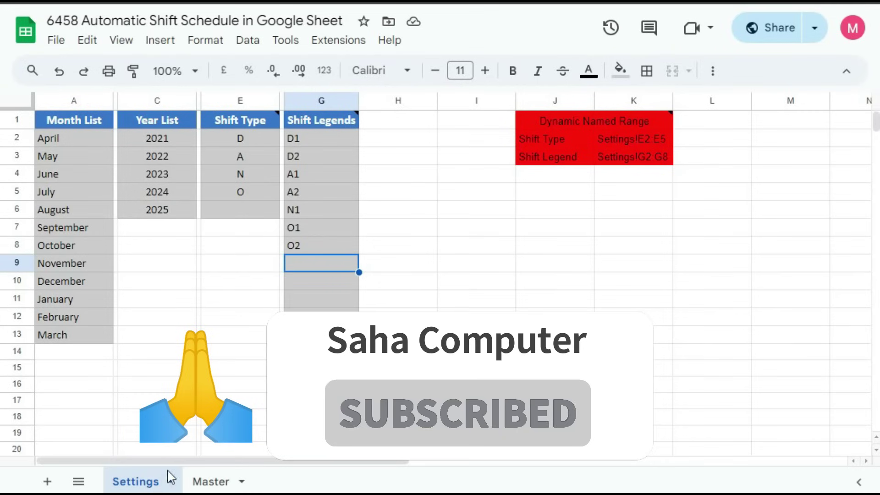
click(208, 482)
click(141, 482)
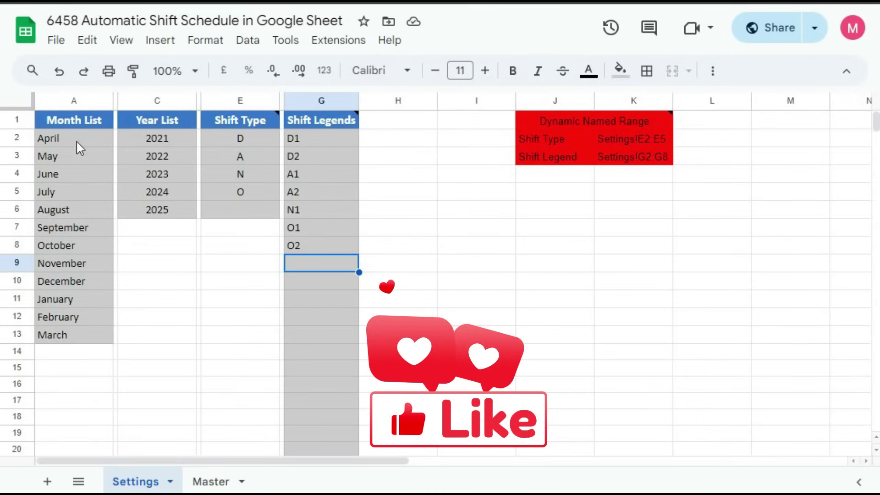
drag(60, 139, 65, 341)
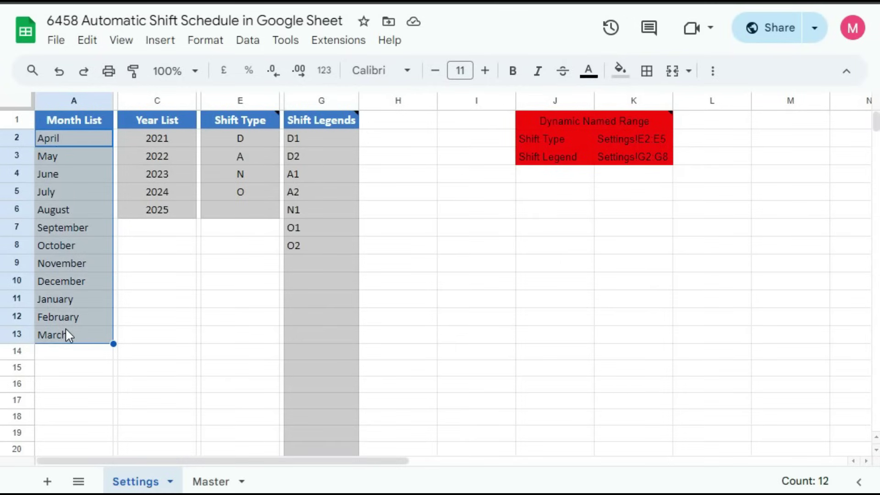
drag(183, 142, 158, 212)
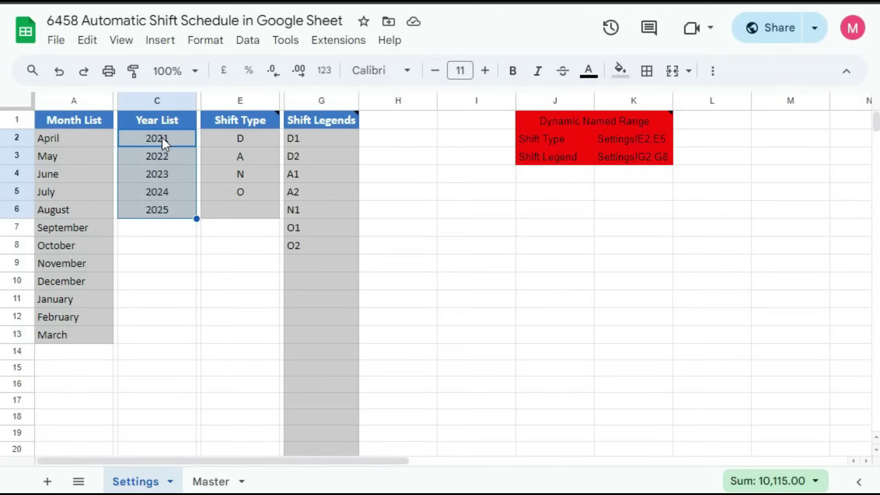
click(159, 210)
drag(160, 138, 166, 216)
- Select the shift types D, A, N, O and point out each one plus the empty slot below
drag(239, 138, 240, 196)
drag(231, 142, 230, 205)
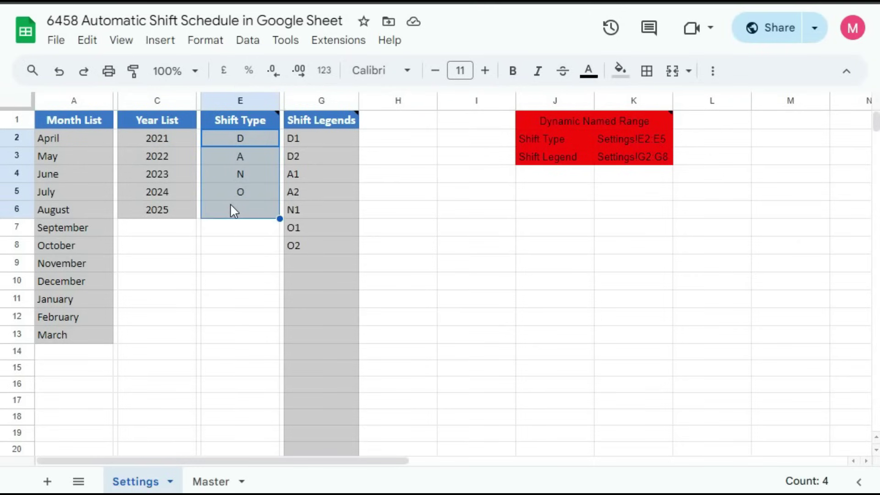
click(236, 138)
click(235, 155)
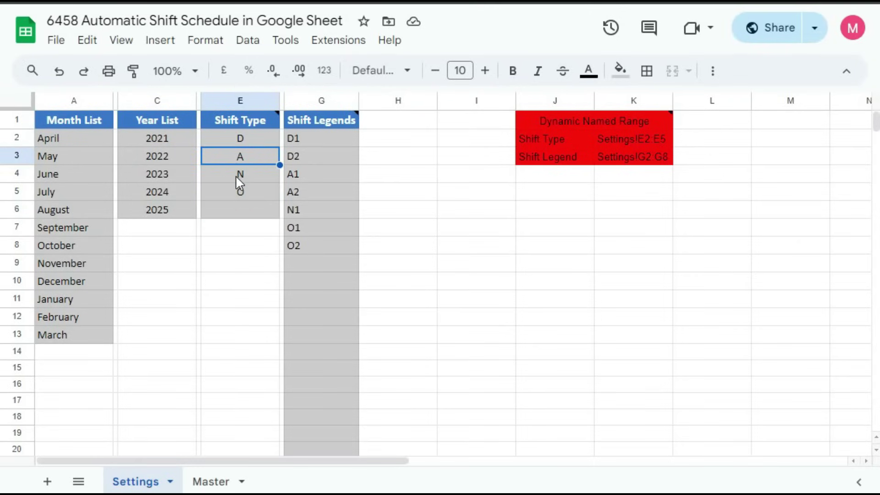
click(236, 175)
click(233, 189)
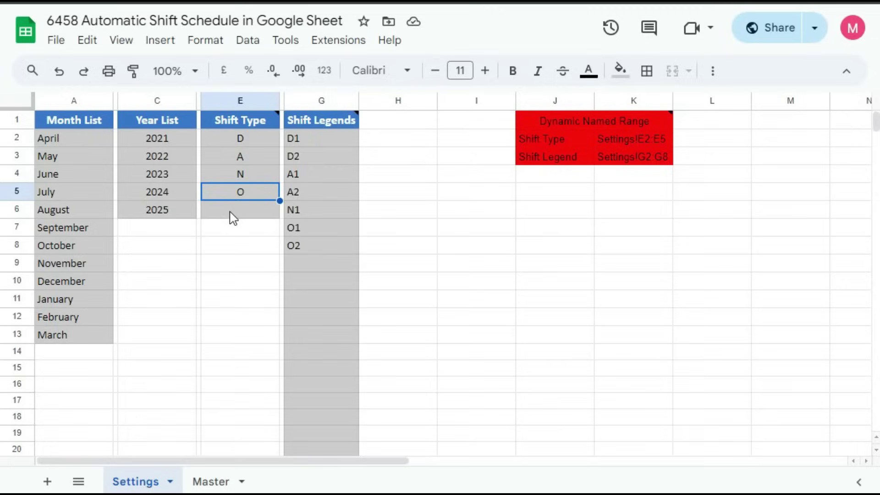
click(233, 212)
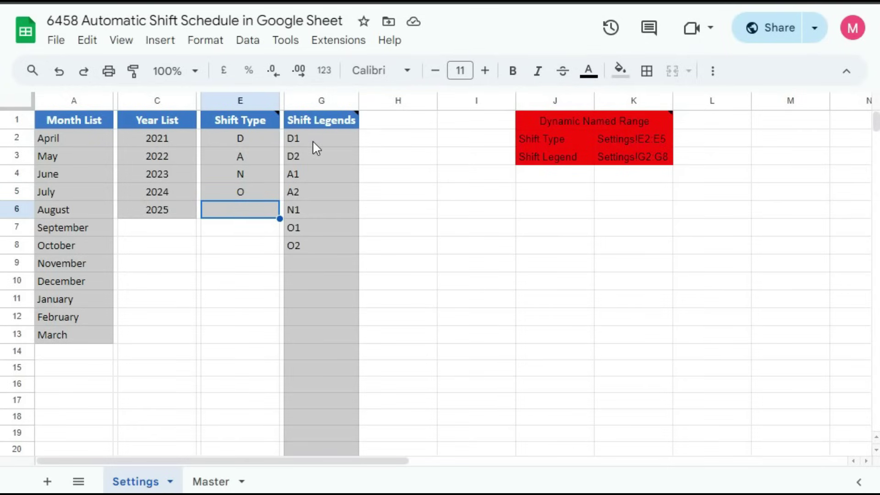
drag(293, 139, 299, 264)
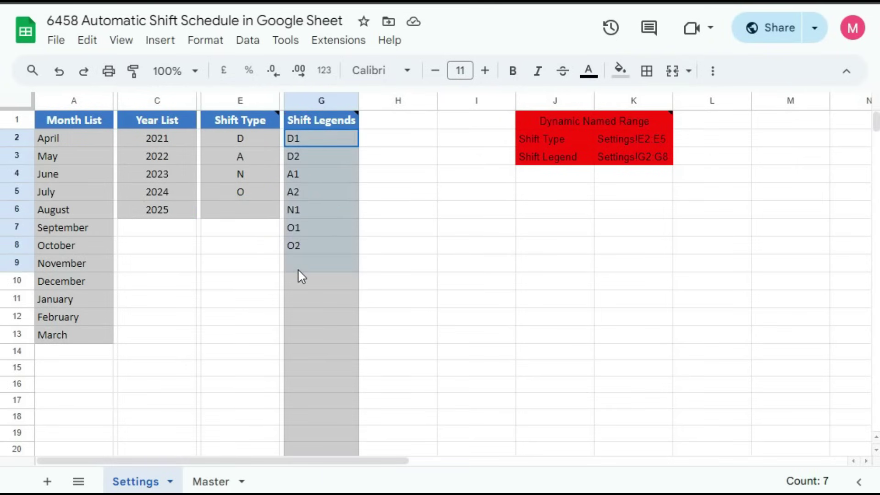
drag(301, 137, 309, 155)
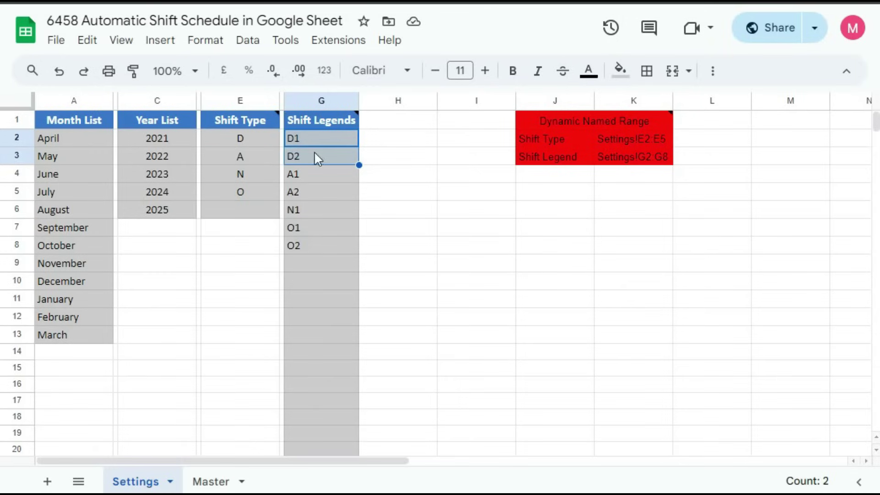
click(323, 190)
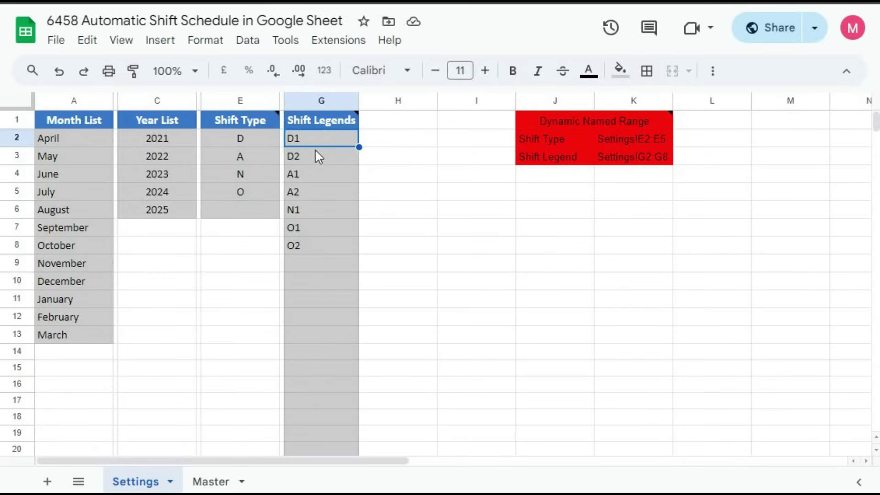
drag(310, 140, 307, 193)
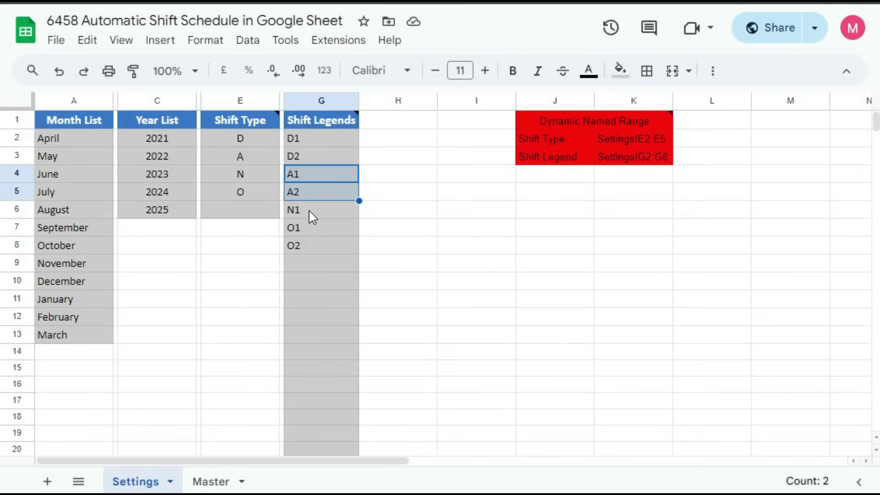
click(309, 209)
drag(309, 228, 311, 245)
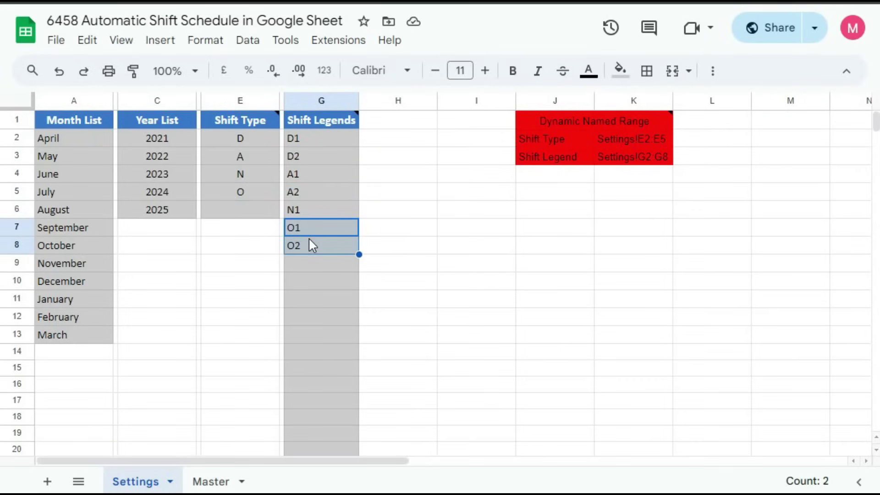
drag(308, 142, 320, 246)
scroll(316, 246, down, 5)
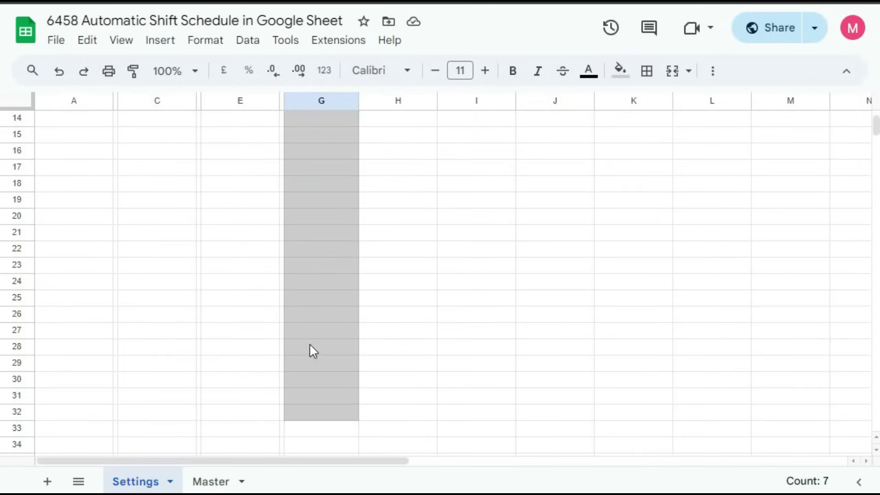
click(307, 412)
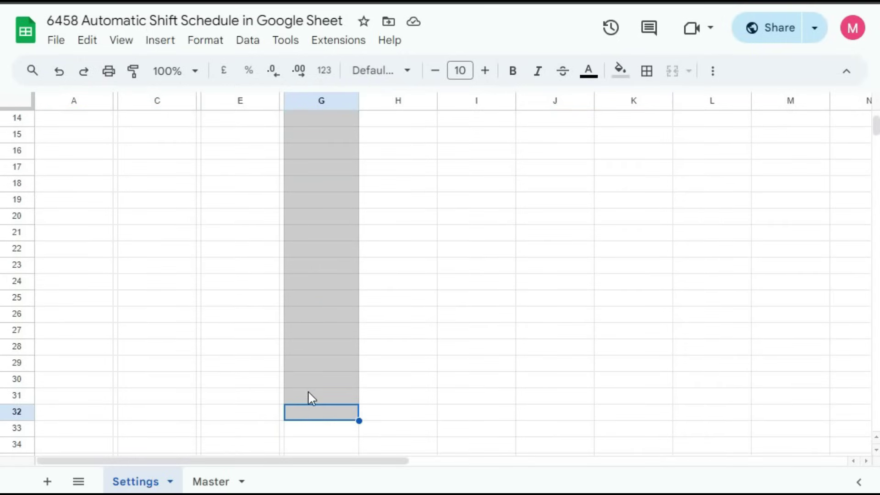
scroll(308, 390, up, 5)
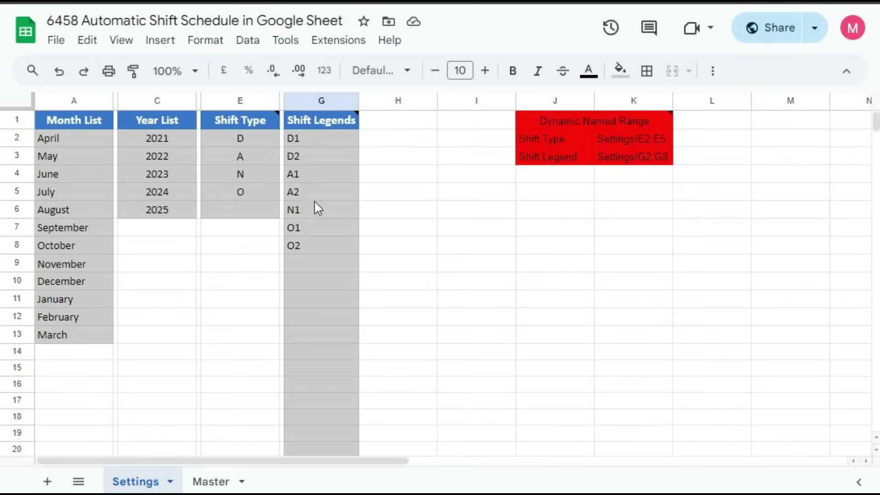
mouse_move(579, 118)
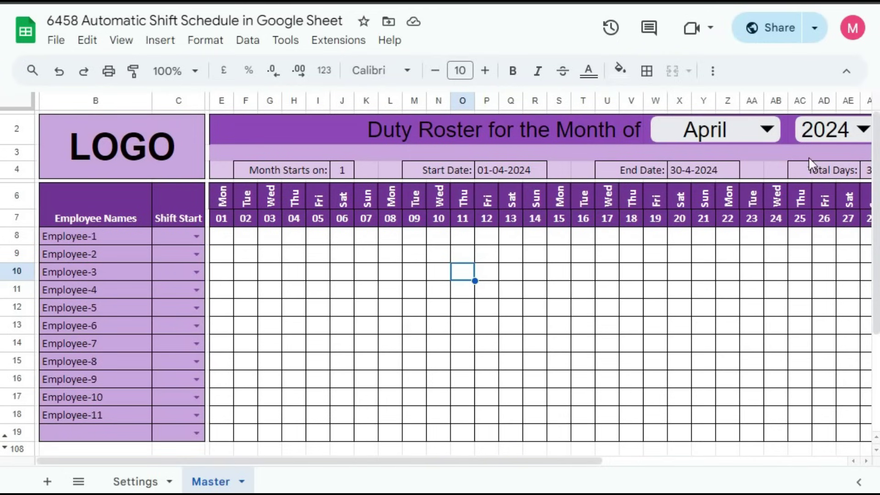
- Keep the roster year at 2024 and the month at April
click(863, 131)
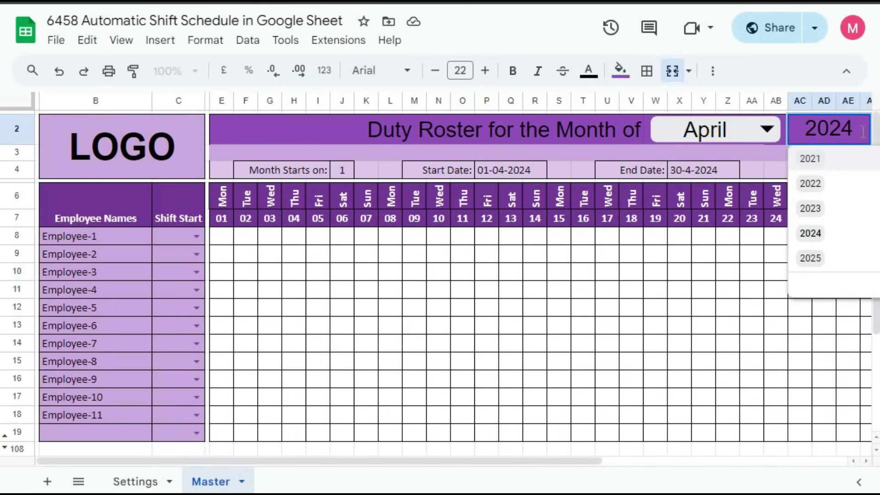
click(818, 233)
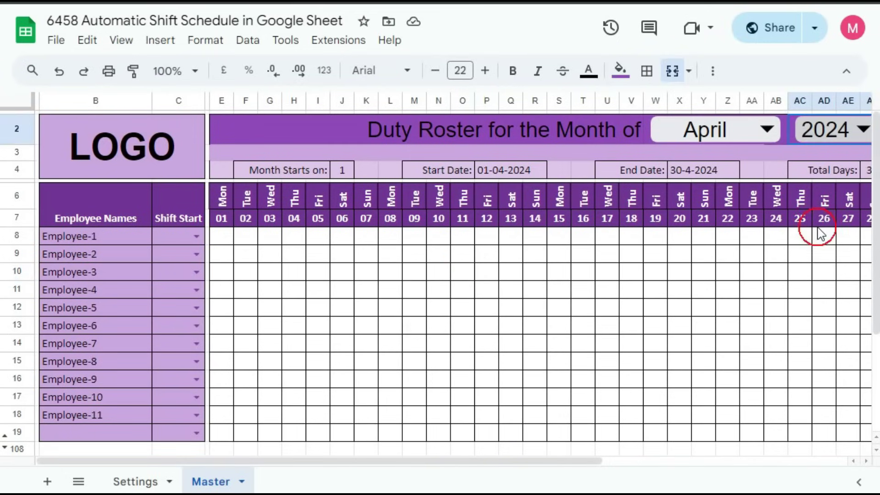
click(773, 132)
click(713, 162)
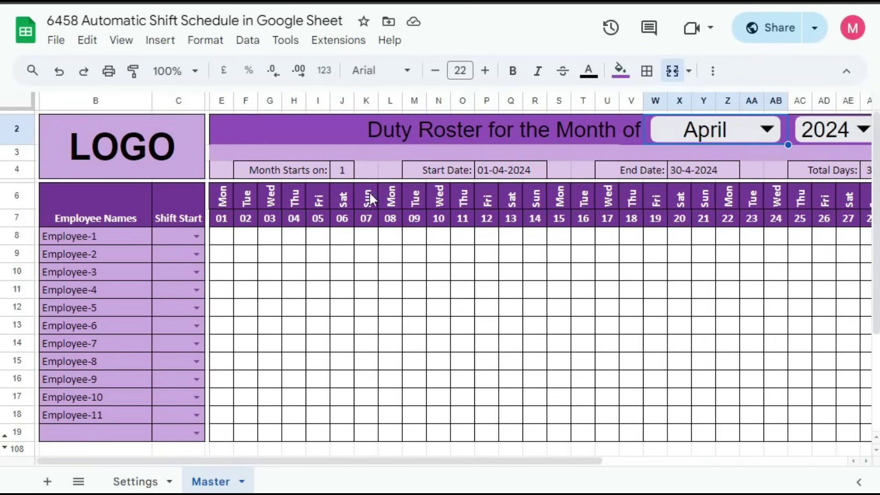
- Change Month Starts on from 5 to 1 so dates begin 01-04-2024, then select the employee names
click(347, 173)
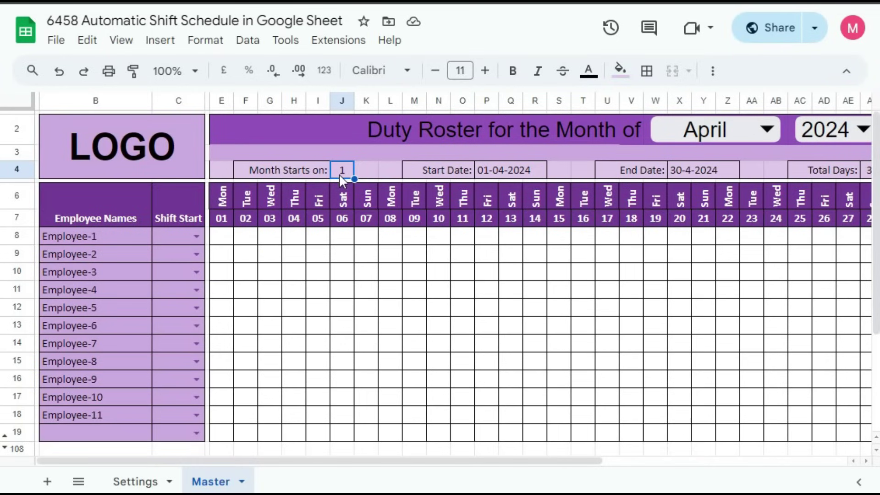
click(339, 174)
text(5)
key(Return)
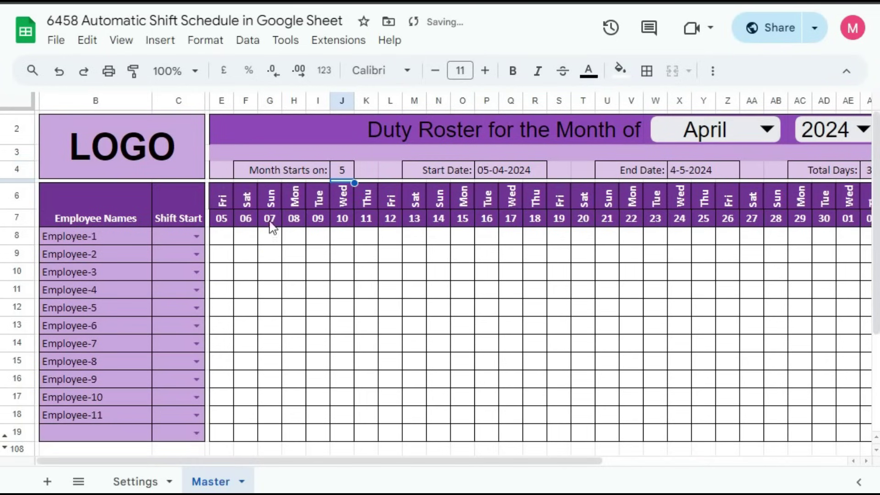
drag(380, 461, 414, 455)
click(343, 176)
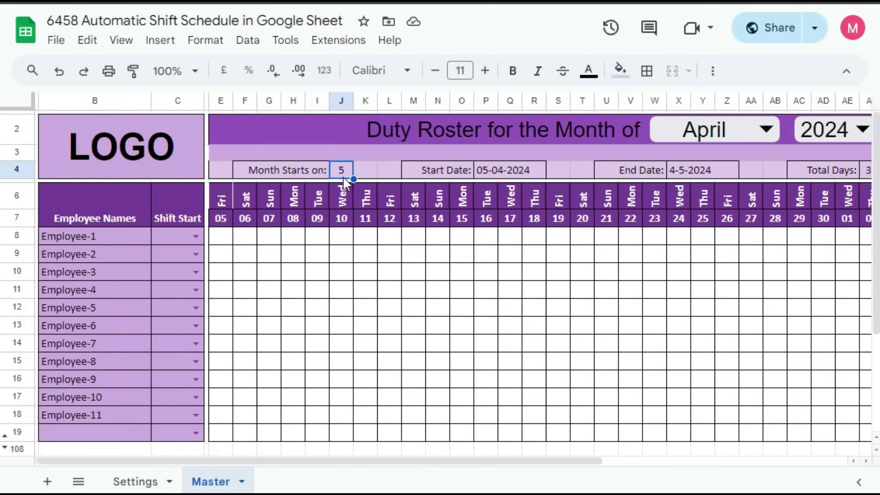
text(1)
key(Return)
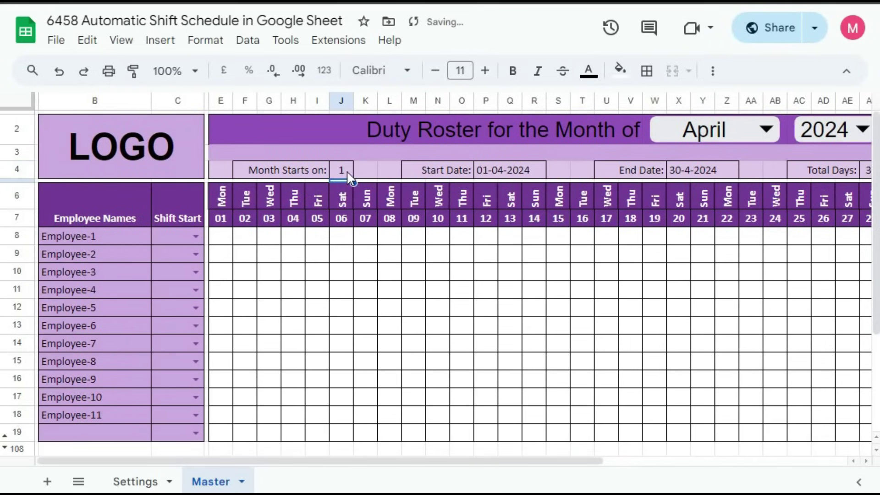
drag(101, 241, 83, 416)
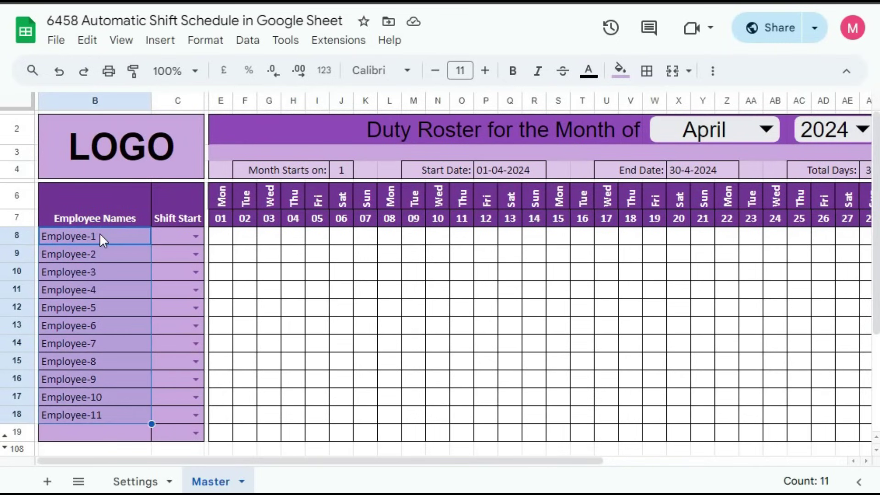
- Enter 'Employee-12' in the empty name cell below Employee-11 and scroll to check the totals rows
drag(100, 233, 105, 417)
click(75, 434)
scroll(119, 372, down, 2)
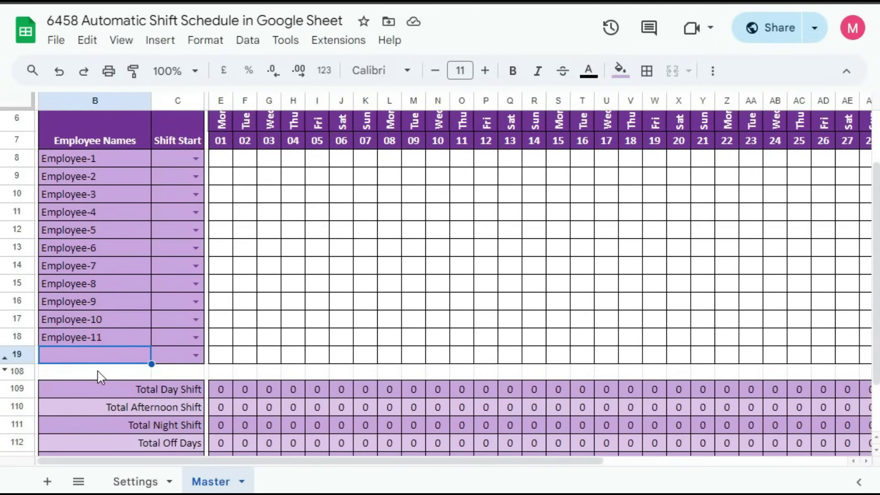
text(Employee-)
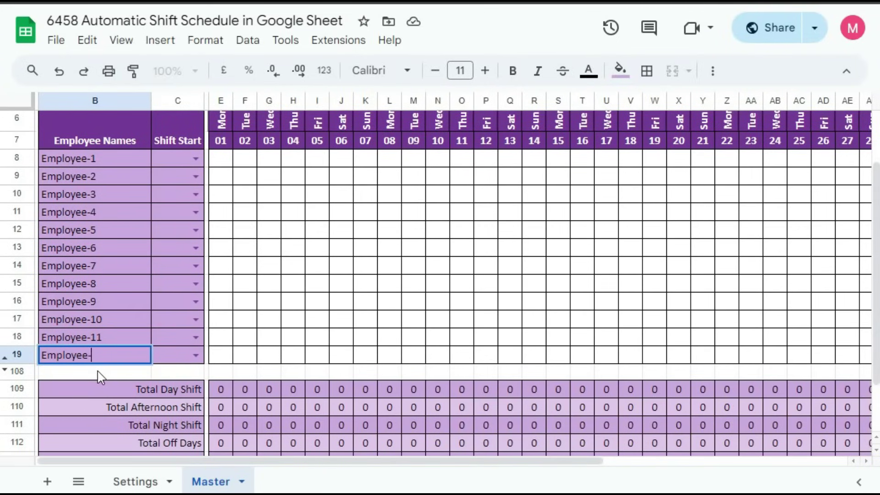
text(12)
key(Return)
key(Up)
key(Right)
scroll(87, 394, up, 2)
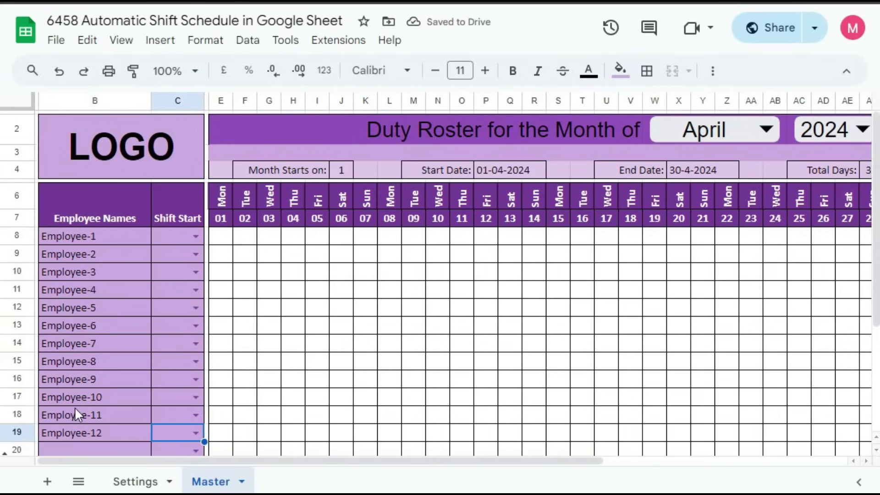
scroll(73, 440, down, 2)
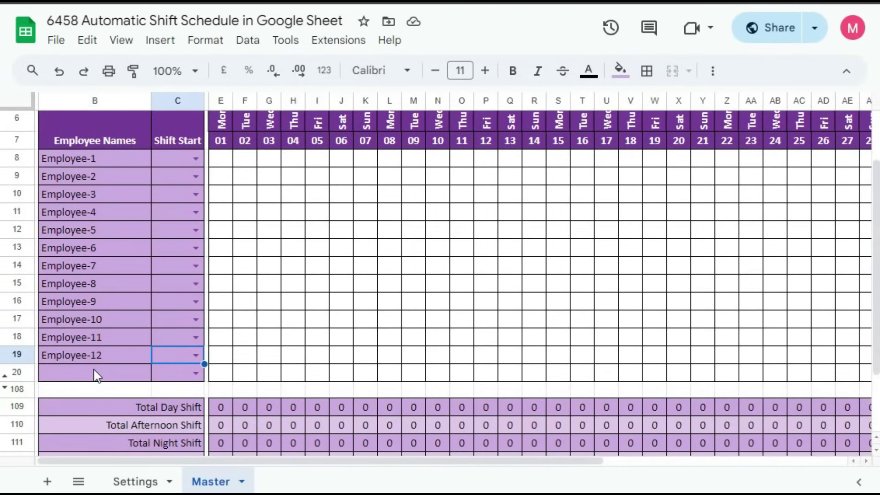
scroll(96, 376, up, 2)
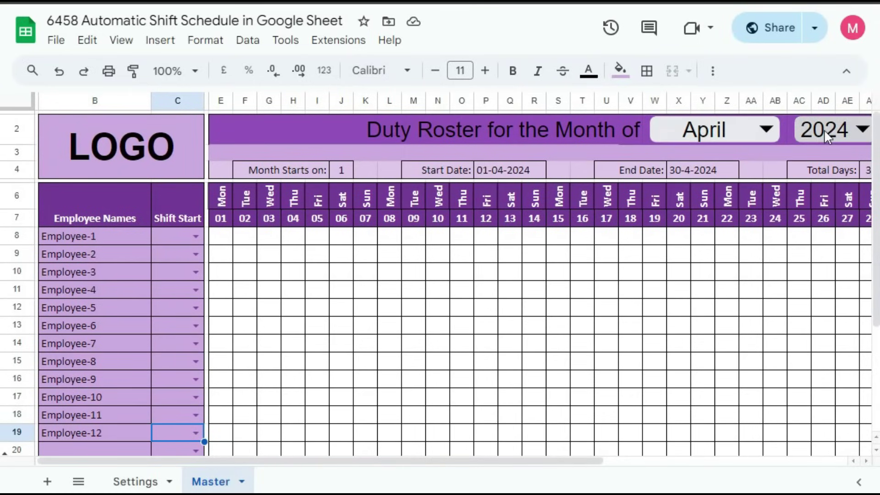
- Duplicate the Master sheet and rename the copy 'April 2024'
click(241, 482)
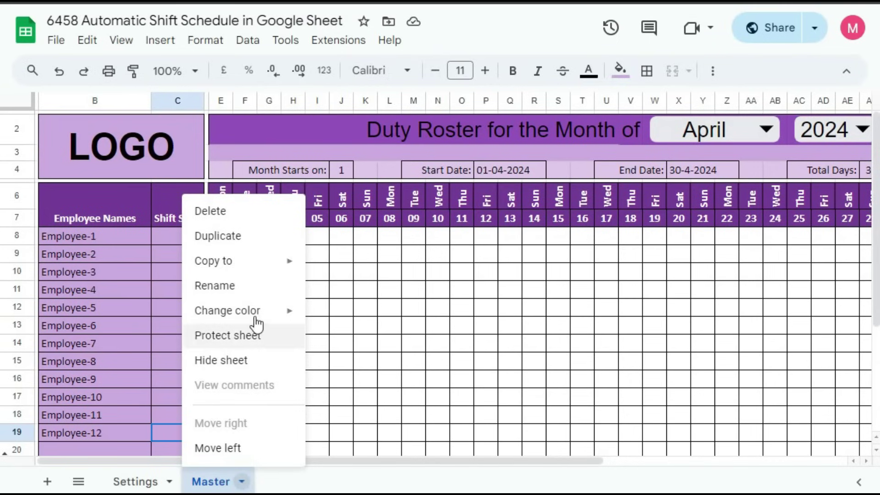
click(232, 241)
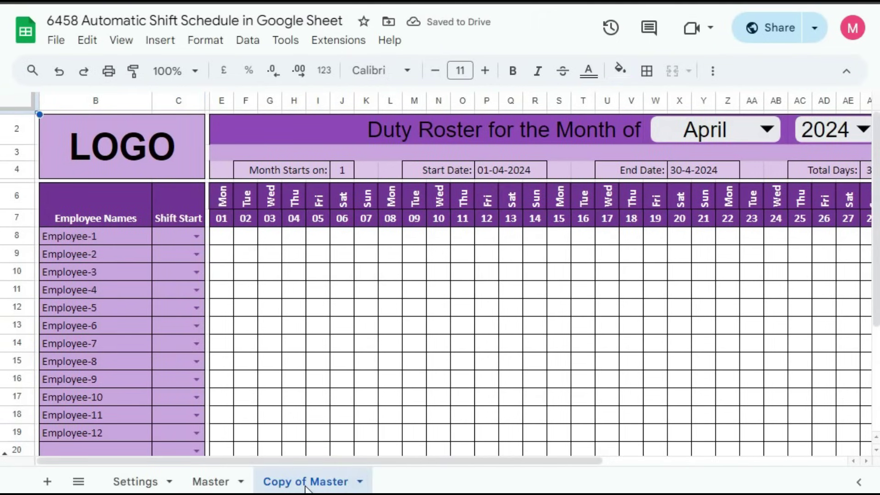
click(360, 483)
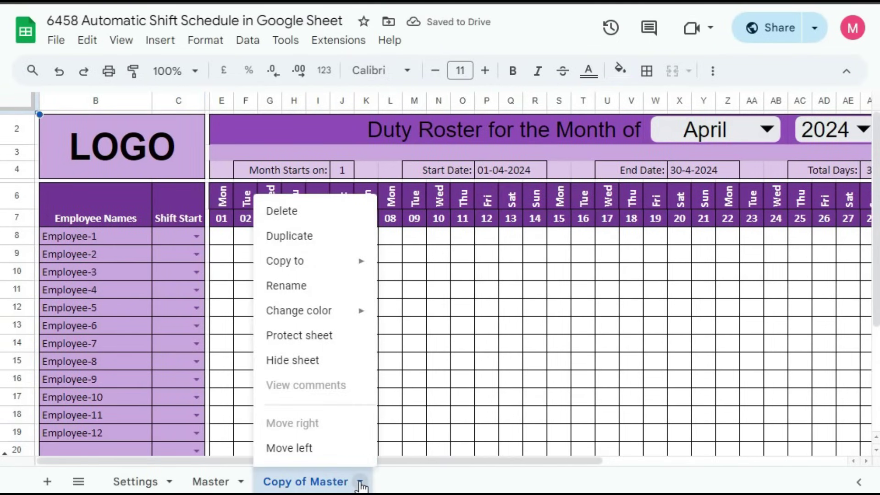
click(296, 287)
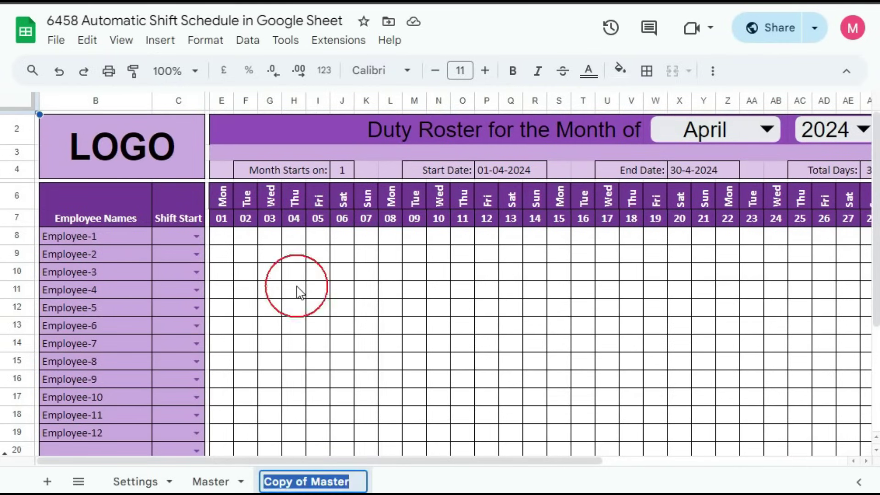
text(Apr)
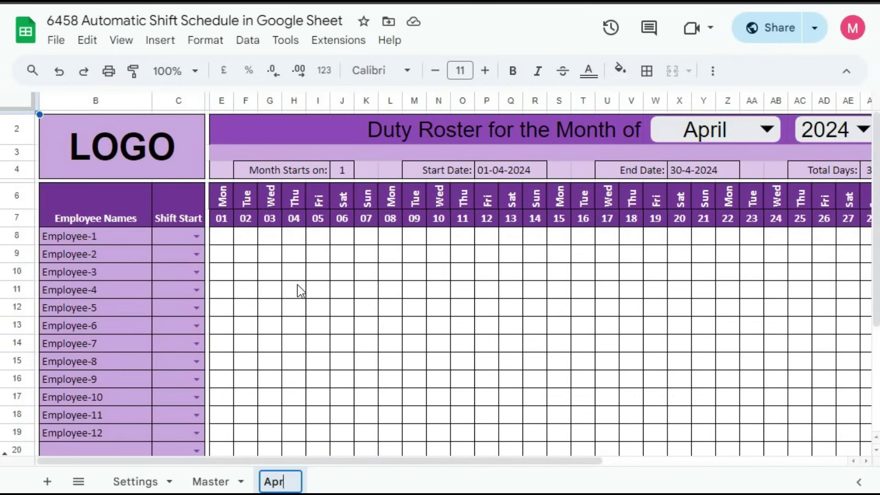
text(il 2024)
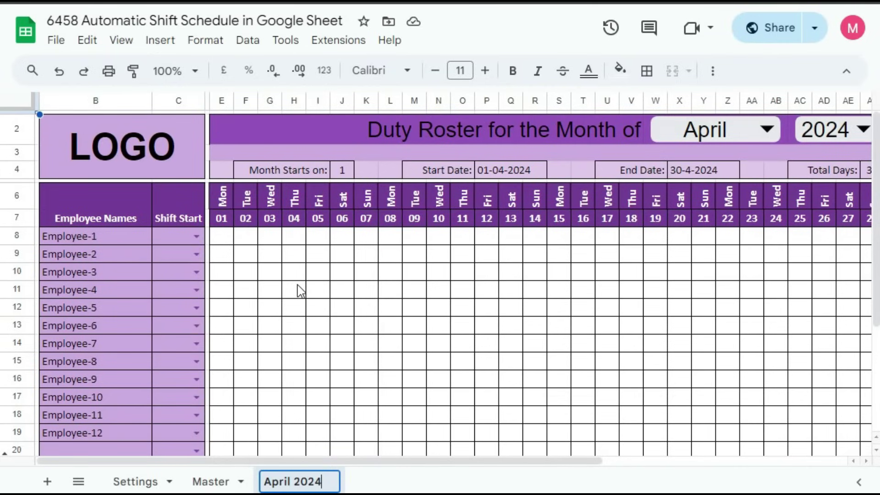
key(Return)
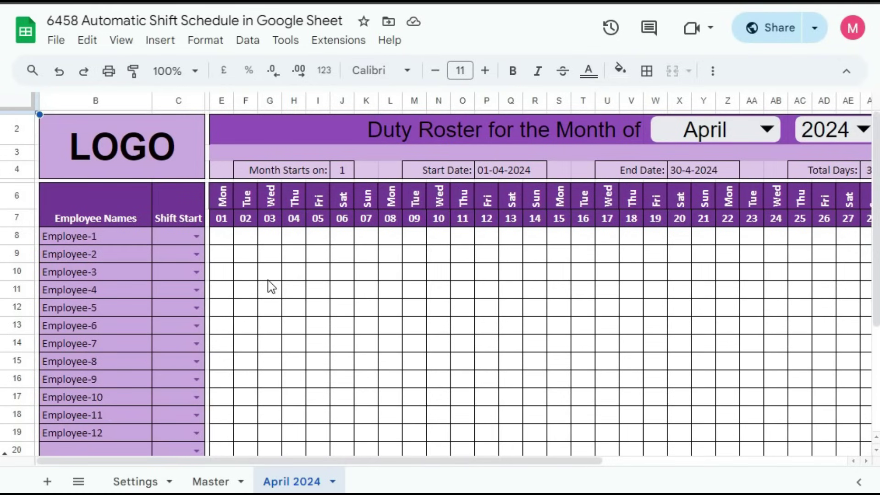
- Give Employee-1 to Employee-4 starting shifts D1, D1, D2 and A1
click(196, 237)
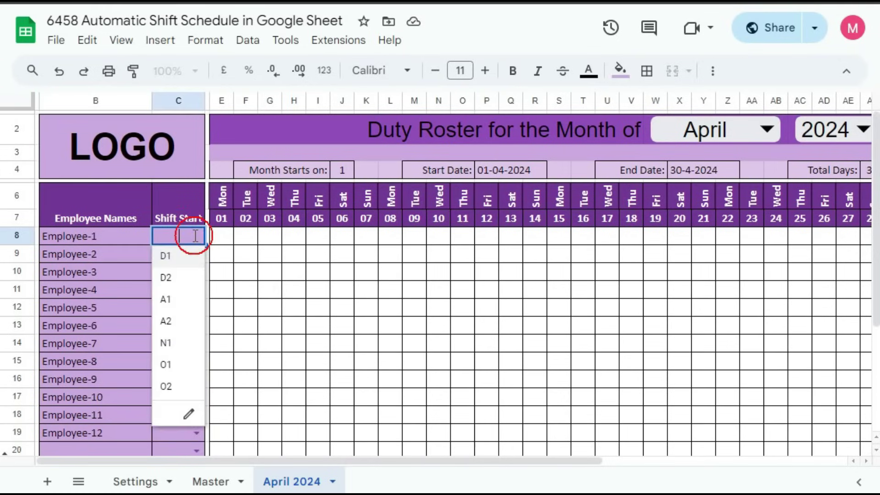
click(172, 255)
click(197, 255)
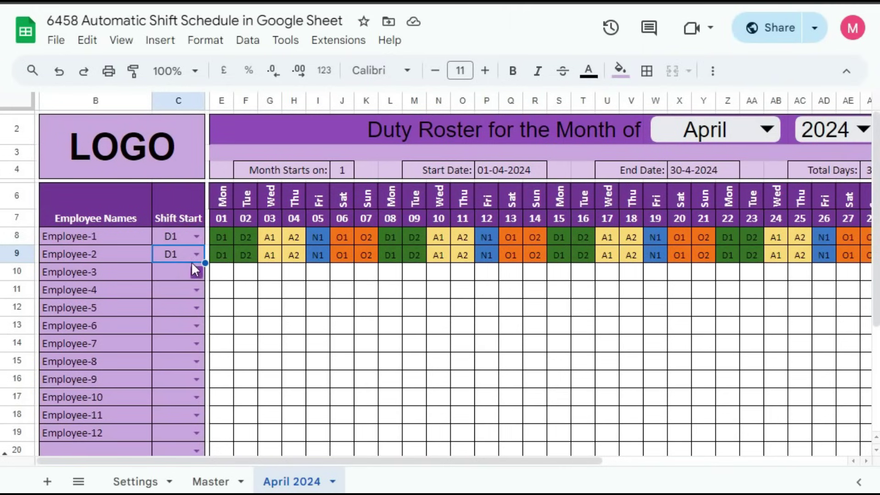
click(196, 273)
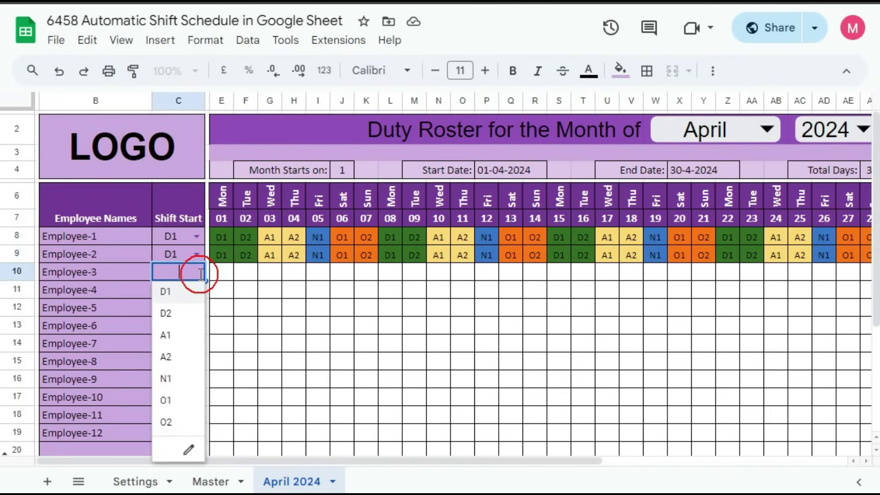
click(170, 310)
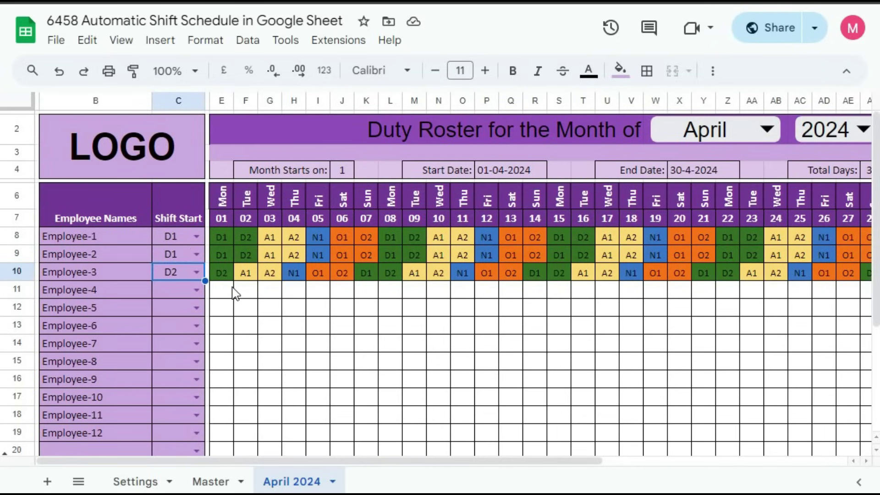
click(197, 290)
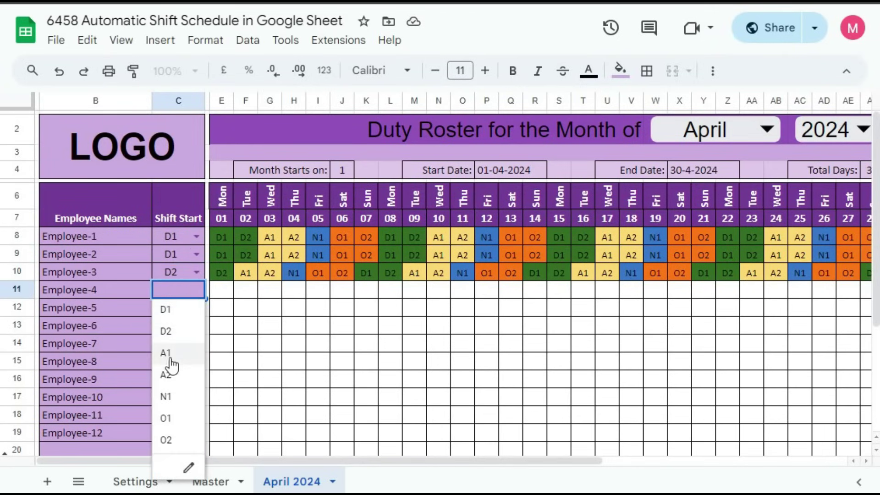
click(171, 362)
scroll(275, 346, down, 3)
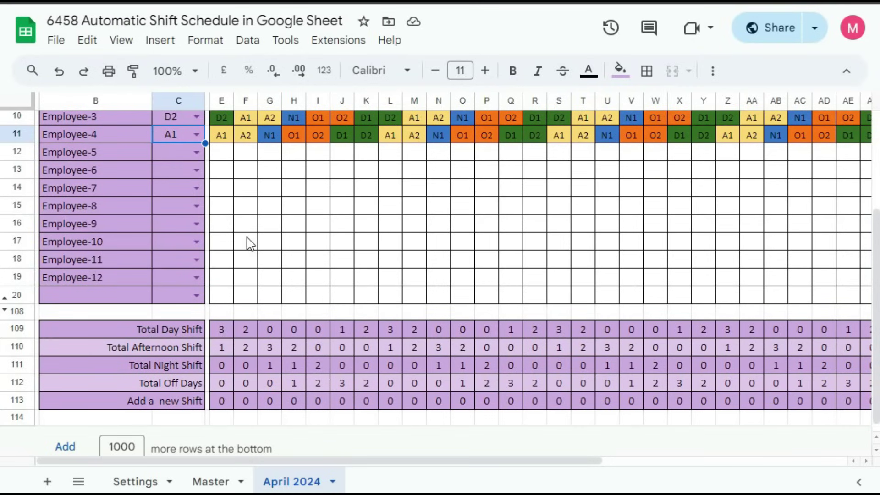
- Give Employee-5 to Employee-8 starting shifts N1, O1, D1 and N1
click(196, 152)
click(178, 260)
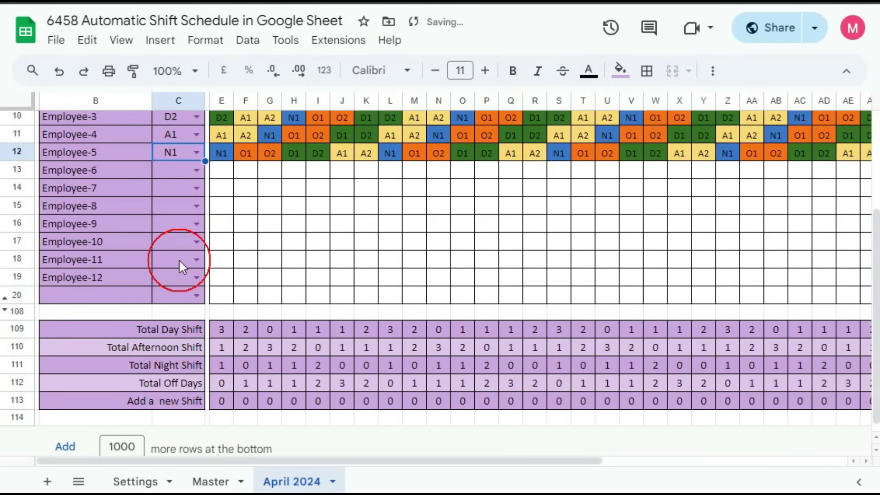
click(196, 170)
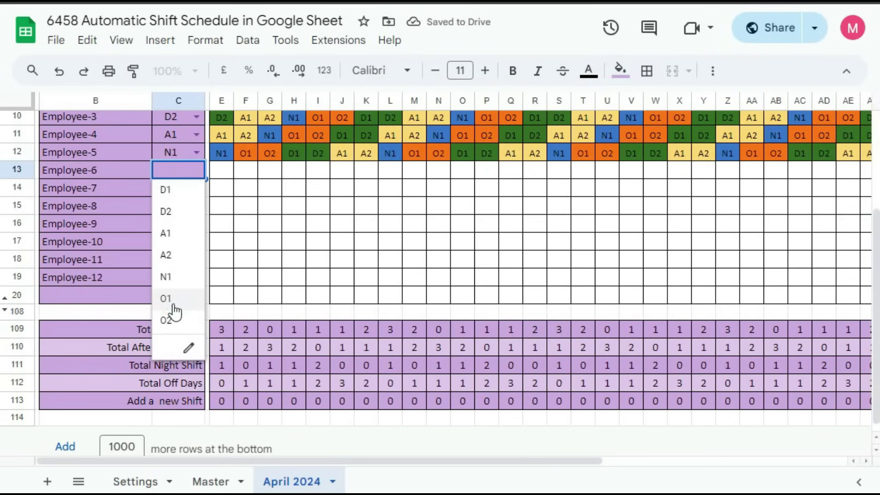
click(172, 298)
click(197, 188)
click(166, 206)
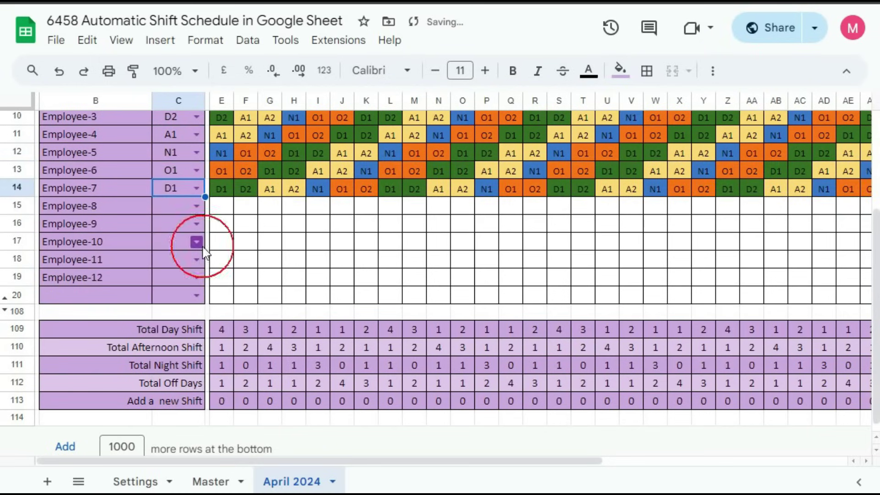
click(196, 206)
click(171, 310)
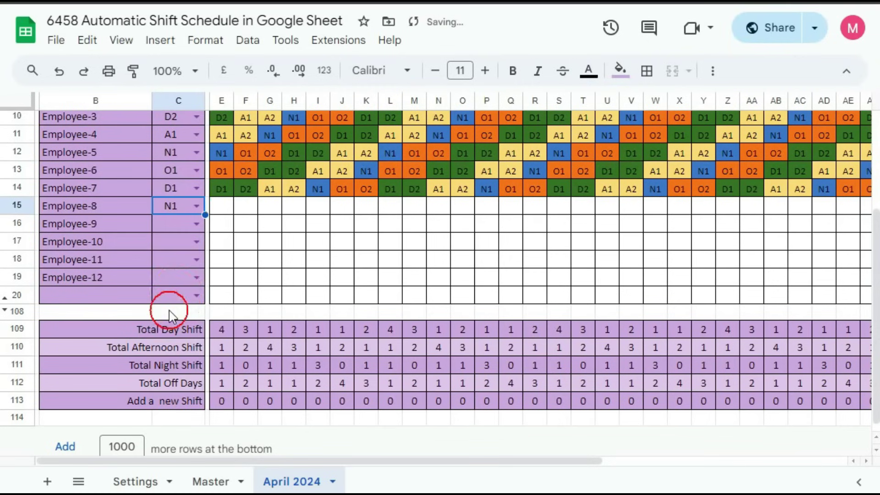
- Give Employee-9 to Employee-12 starting shifts O1, O1, O2 and A2, leaving the empty row unset
click(197, 226)
click(171, 353)
click(195, 241)
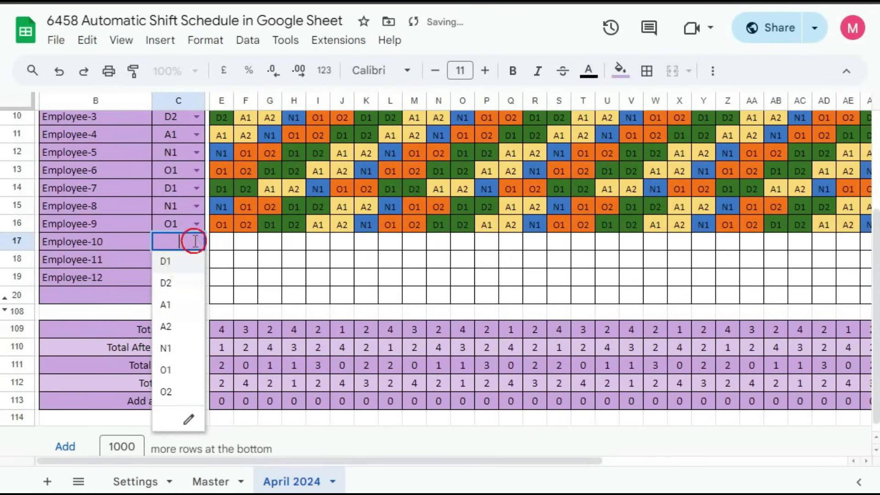
click(169, 369)
click(195, 260)
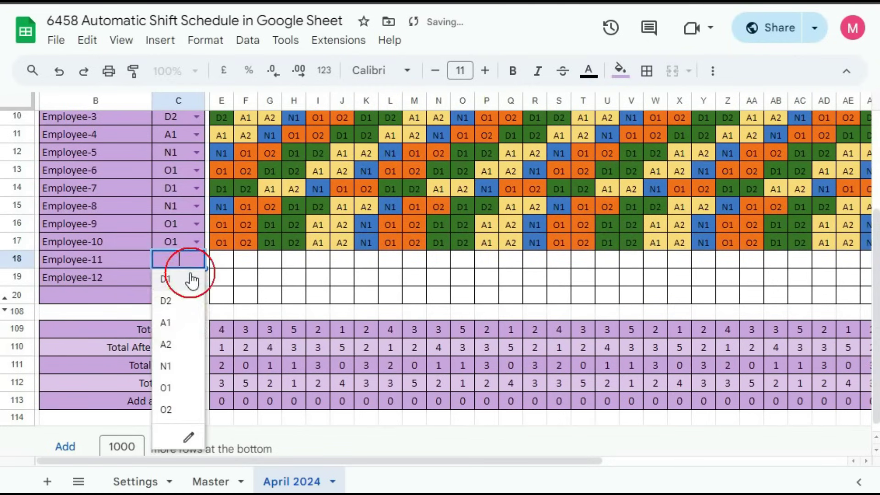
click(166, 409)
click(201, 278)
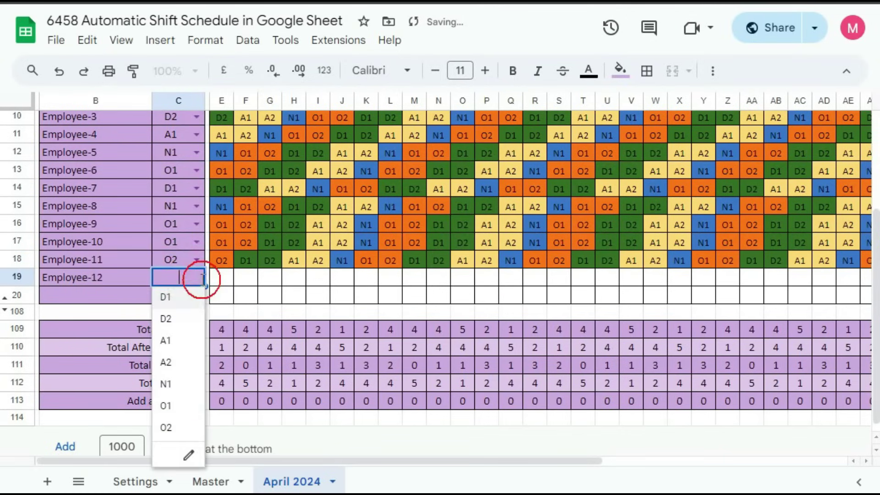
click(167, 363)
click(200, 296)
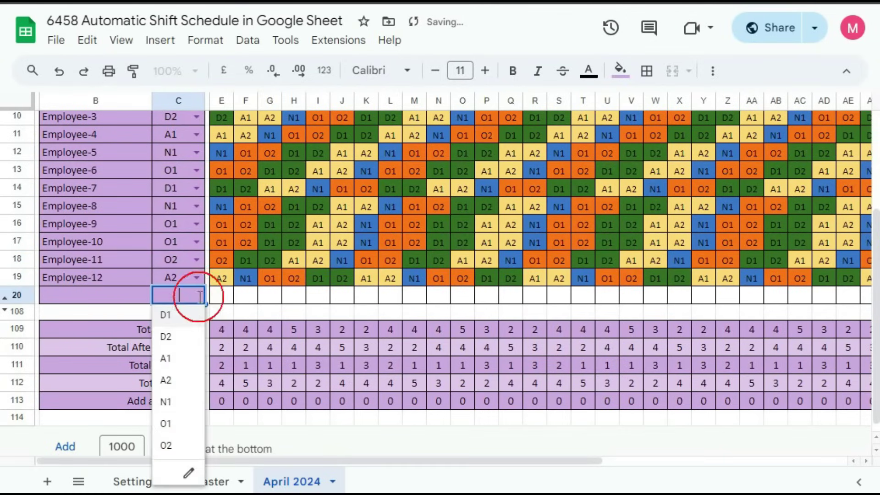
click(271, 275)
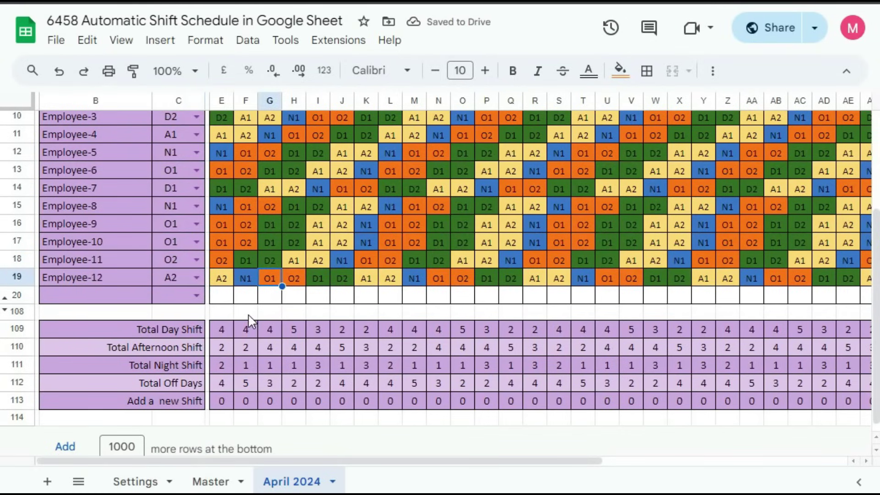
scroll(248, 293, up, 3)
scroll(248, 290, down, 2)
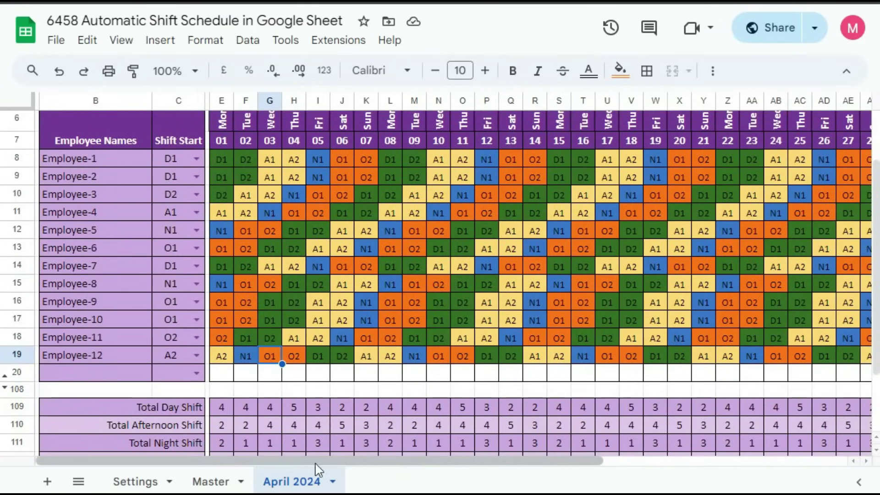
drag(316, 462, 353, 463)
scroll(358, 367, down, 2)
drag(184, 330, 856, 378)
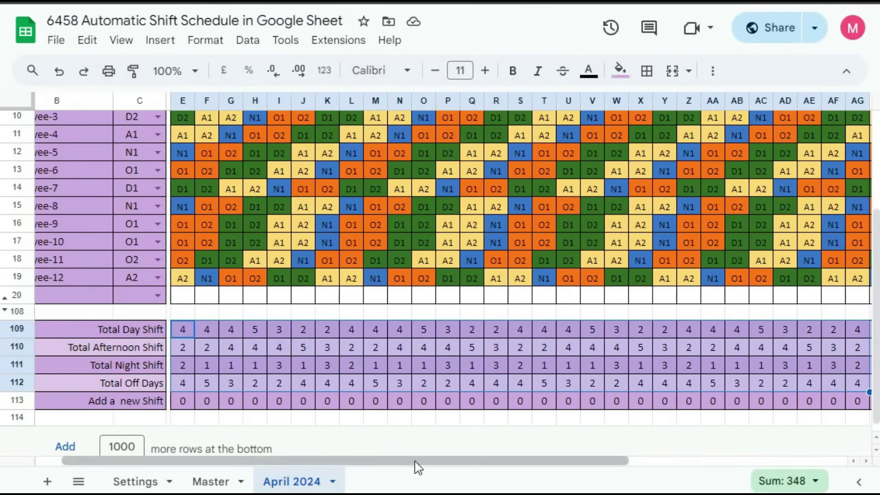
drag(413, 466, 672, 472)
scroll(736, 327, up, 2)
scroll(737, 330, up, 2)
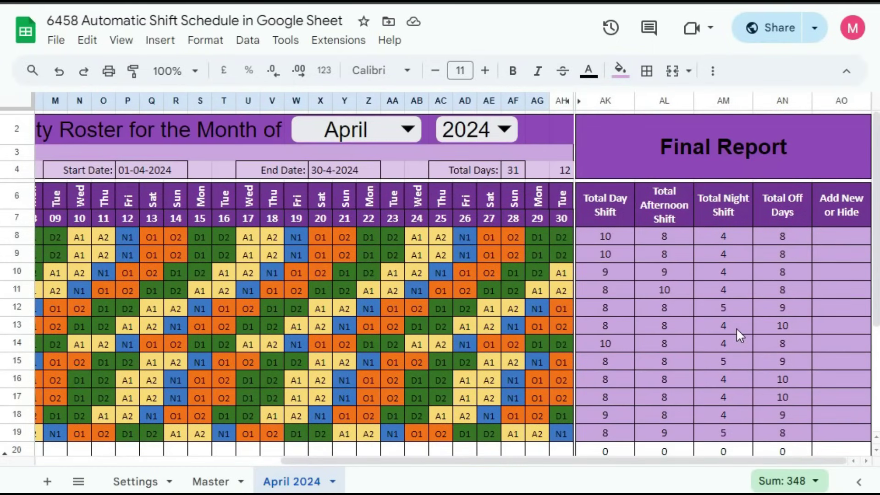
click(604, 237)
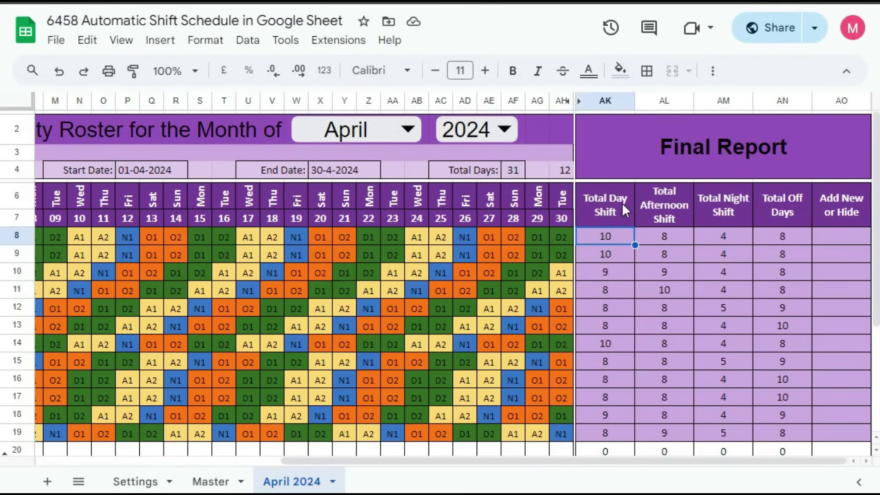
click(662, 237)
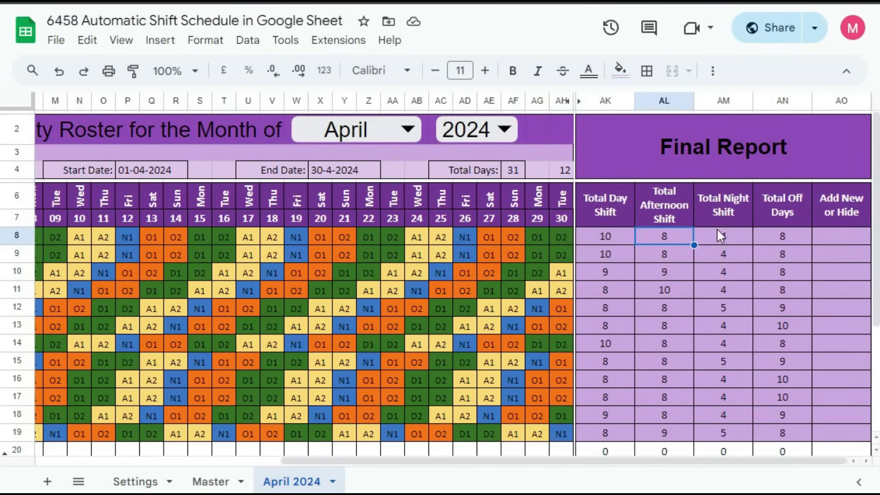
click(716, 231)
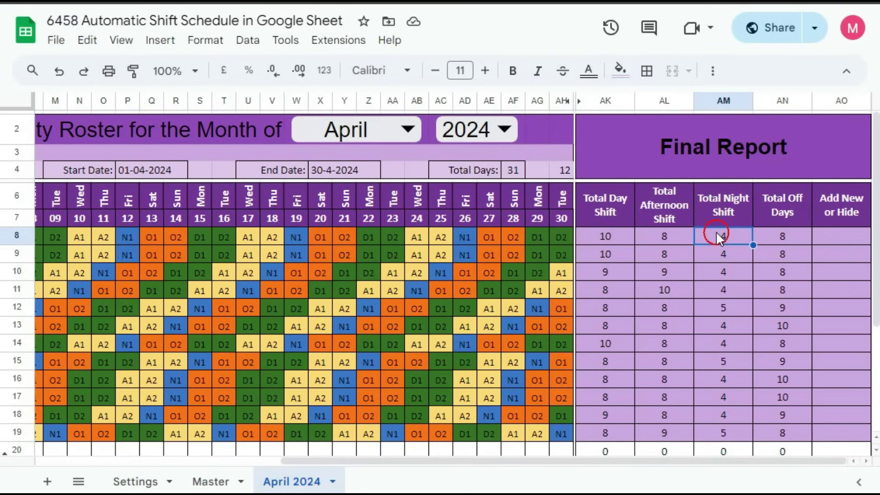
click(782, 238)
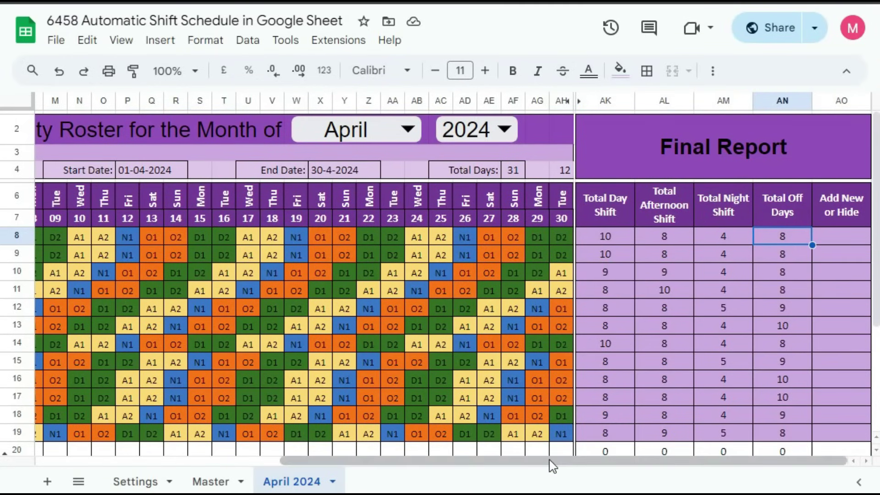
drag(550, 462, 275, 463)
scroll(302, 395, down, 2)
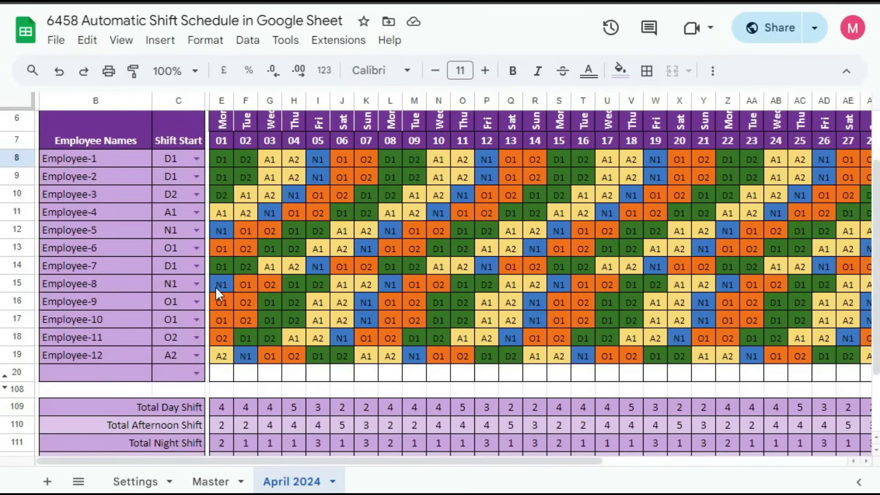
- Set Employee-11's starting shift to A1, then check the first day's afternoon total and Employee-5's rotation
scroll(251, 369, down, 2)
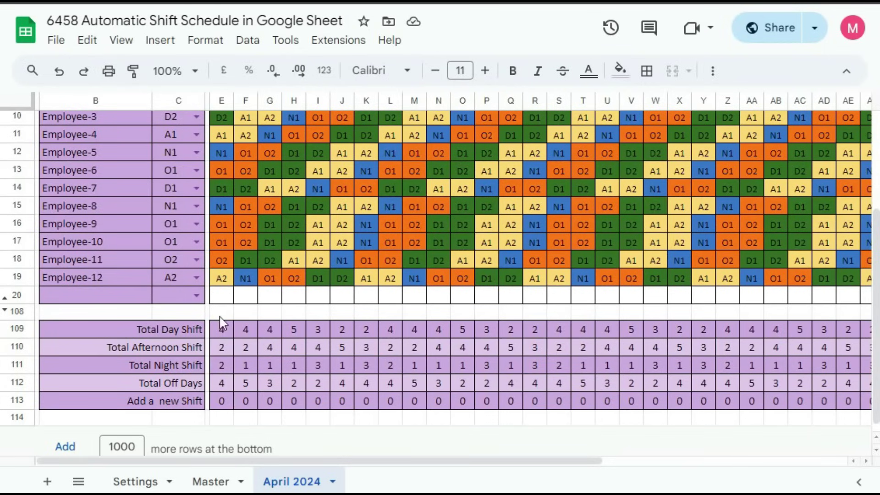
click(197, 280)
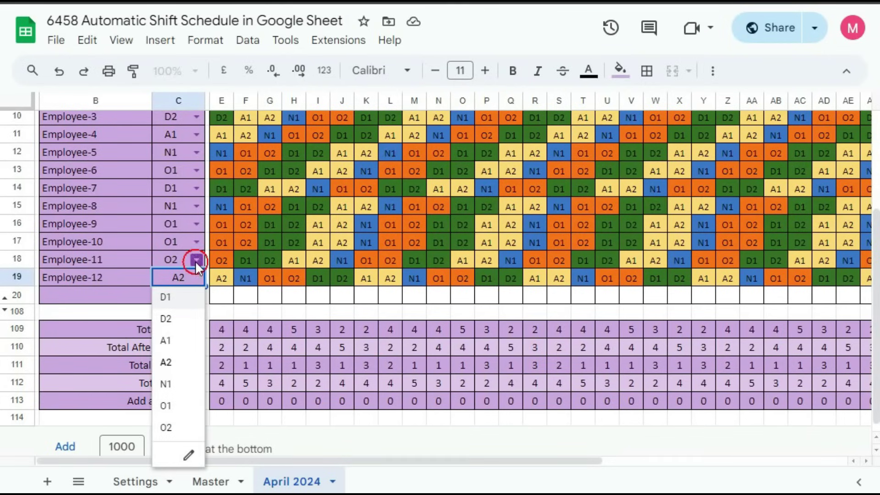
click(196, 260)
click(173, 323)
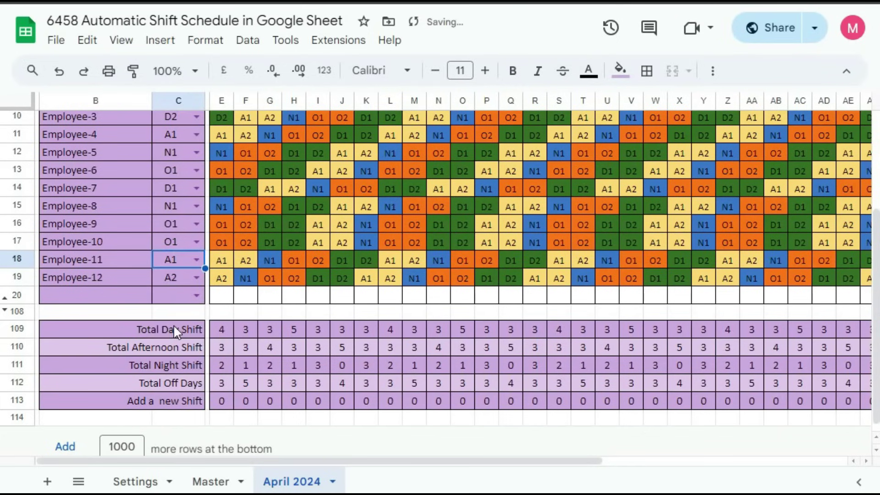
click(220, 350)
scroll(290, 357, up, 2)
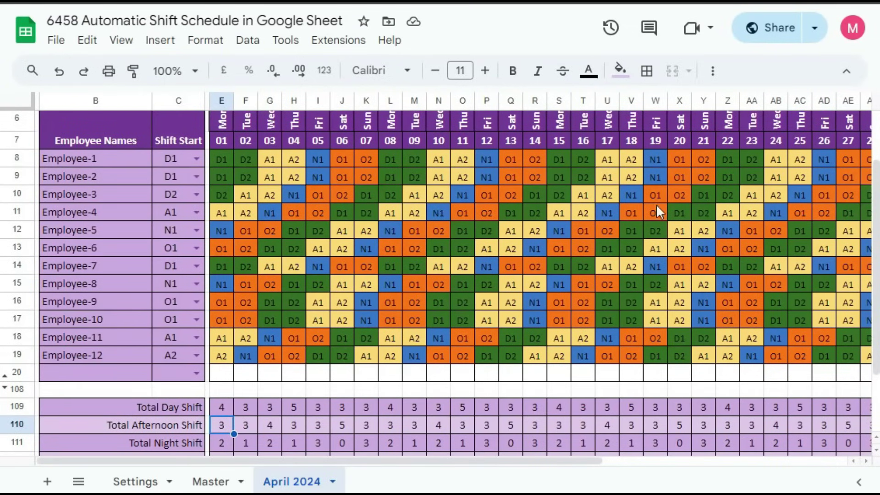
click(680, 231)
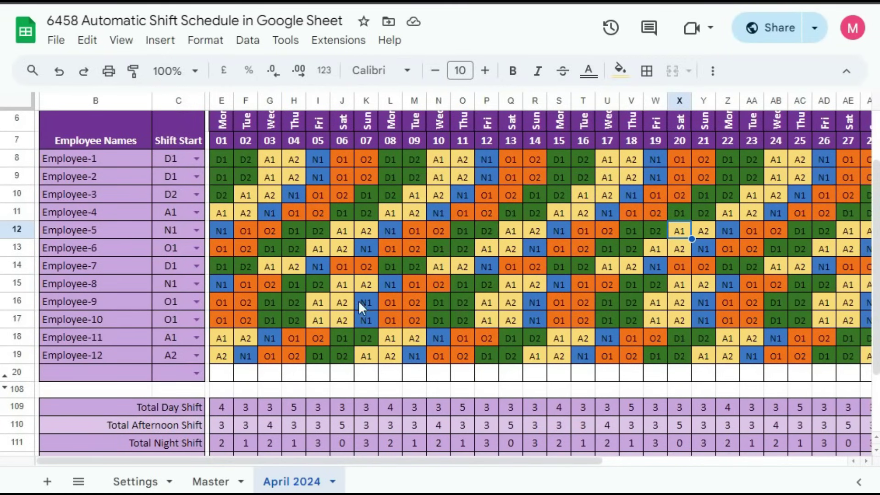
- Select the D1–O2 shift legend list, compare it with the April 2024 roster, and return to Settings
click(133, 481)
drag(297, 137, 298, 246)
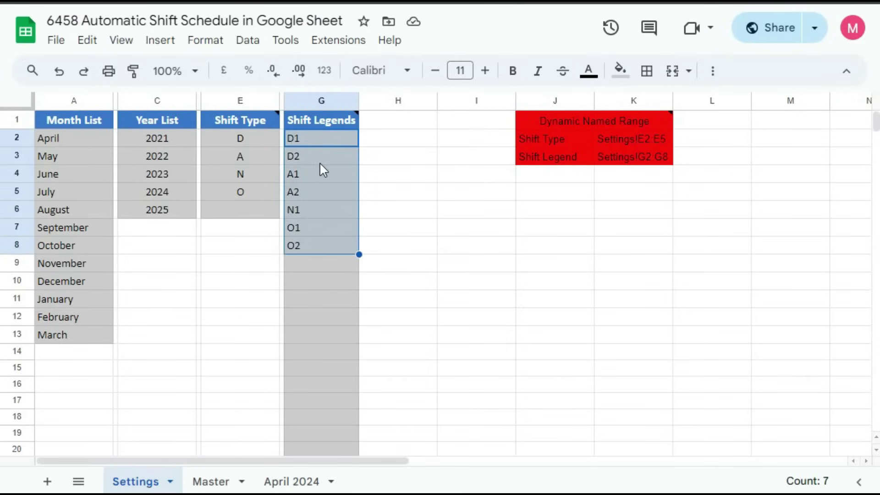
click(284, 481)
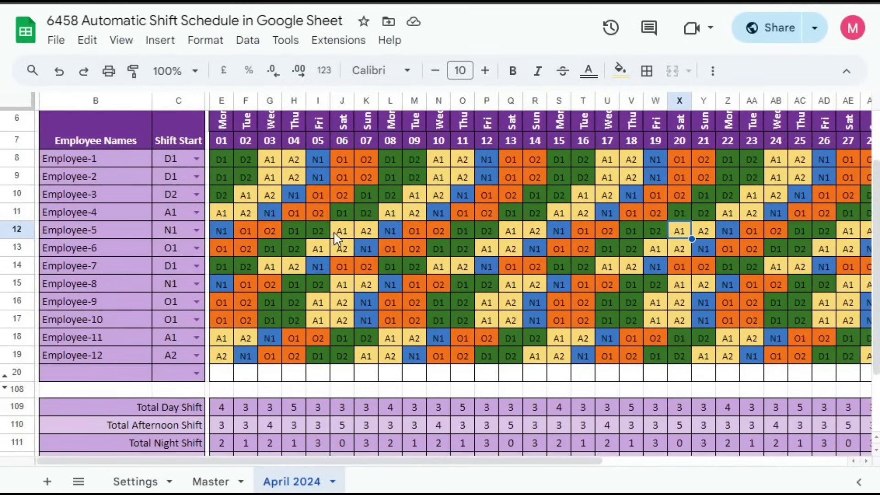
click(169, 217)
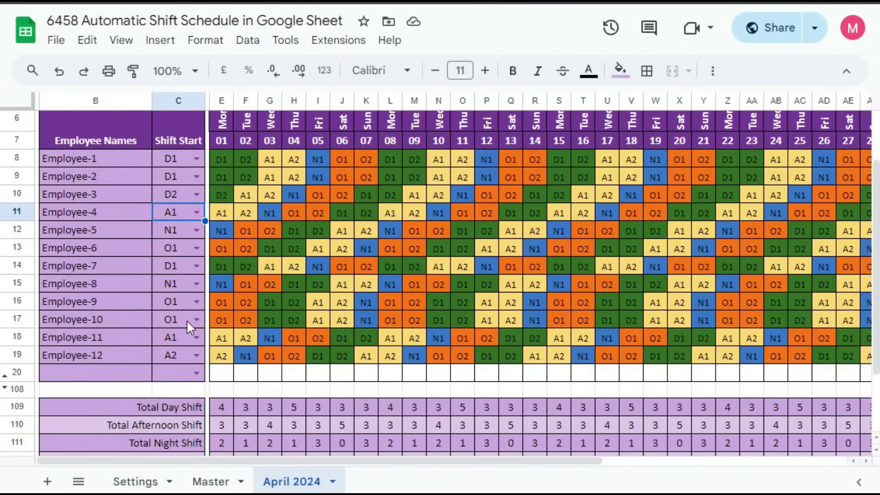
click(123, 480)
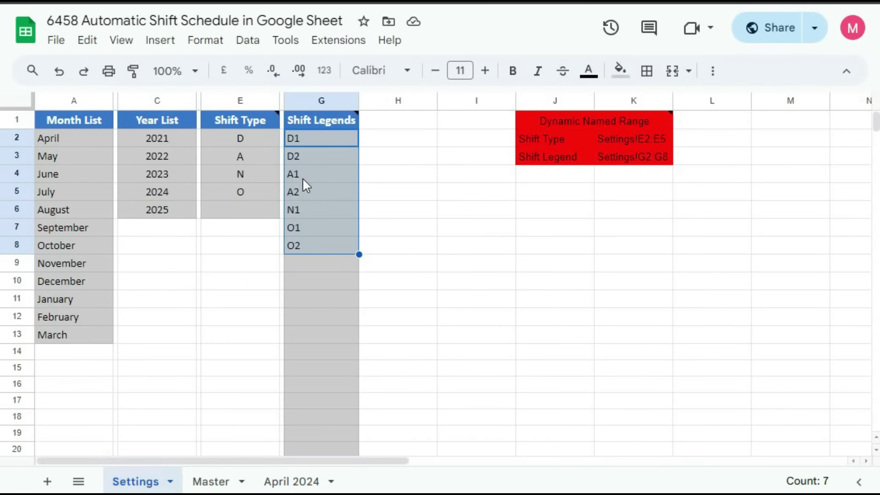
click(281, 479)
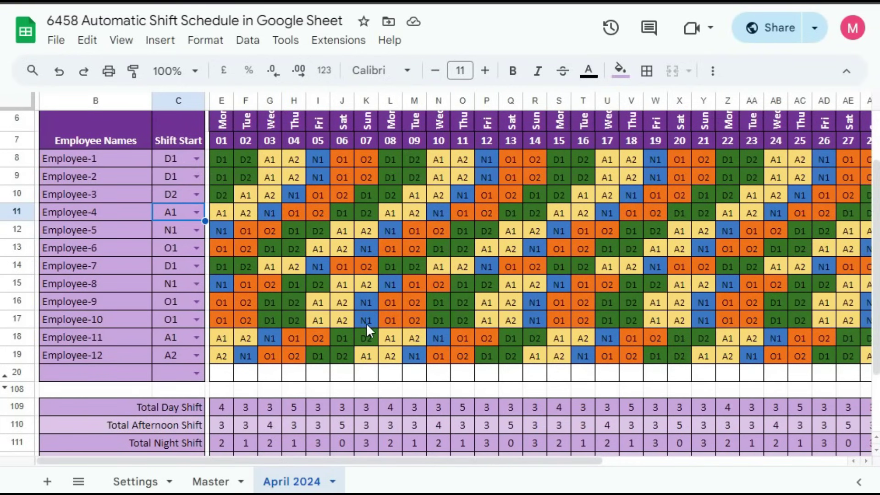
click(131, 484)
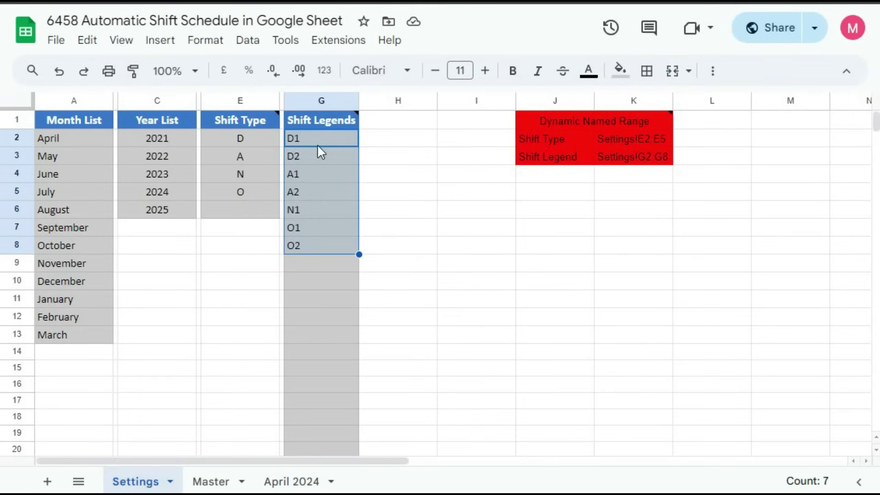
- Overwrite the legends from G4 downward with D3, N1, N2, N3 and O1
click(301, 171)
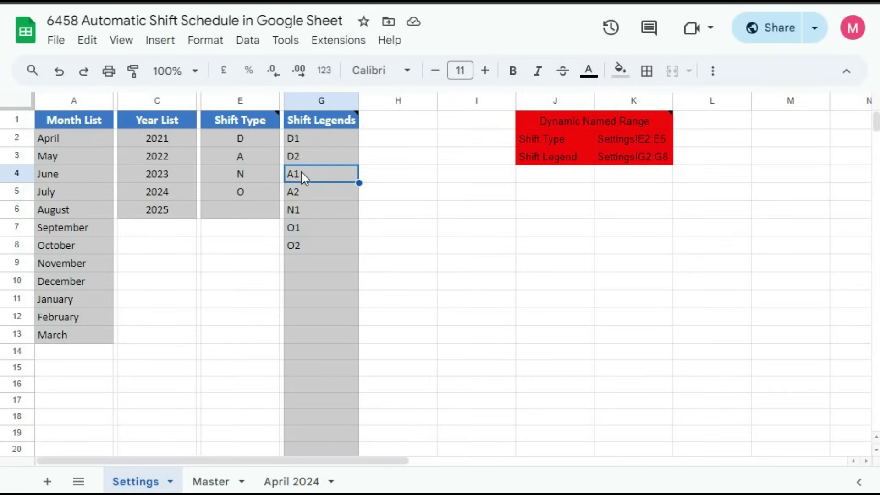
text(D3)
key(Return)
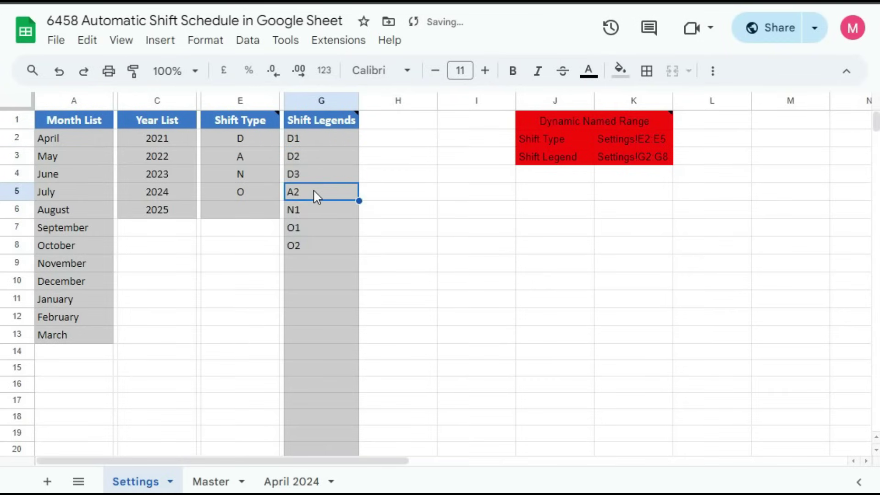
text(N1)
key(Return)
text(N2)
key(Return)
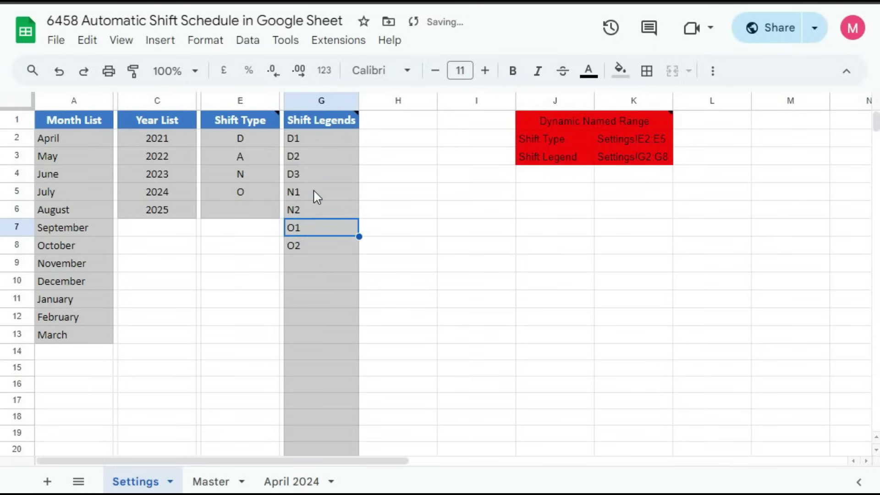
text(N3)
key(Return)
text(O1)
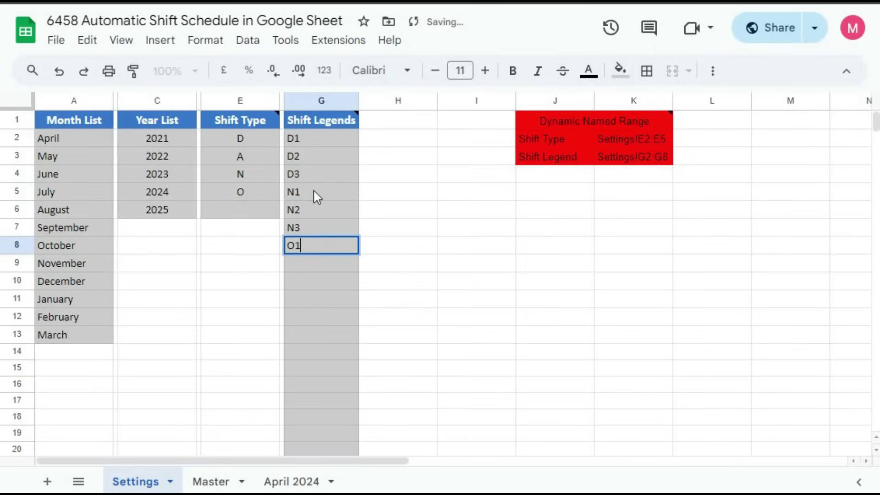
key(Return)
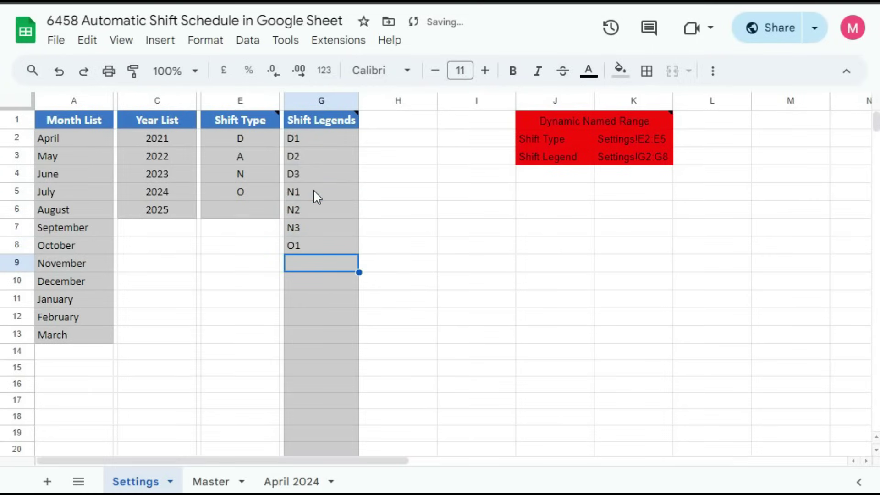
- On April 2024, set starting shifts D3 for Employee-4, N1 for Employee-11 and O1 for Employee-12
click(291, 481)
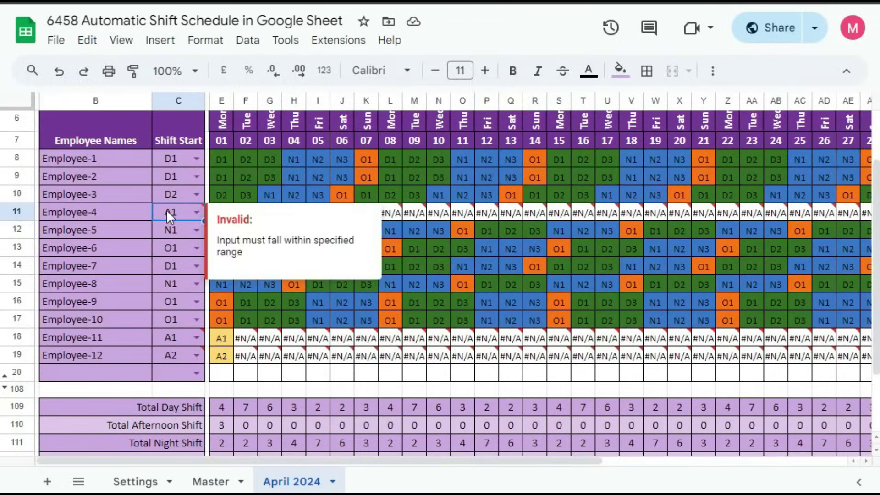
click(165, 482)
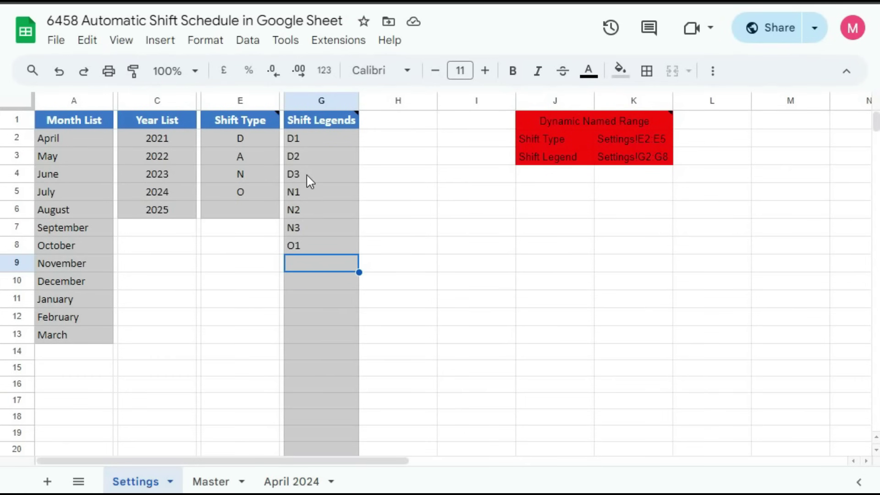
click(285, 479)
click(196, 212)
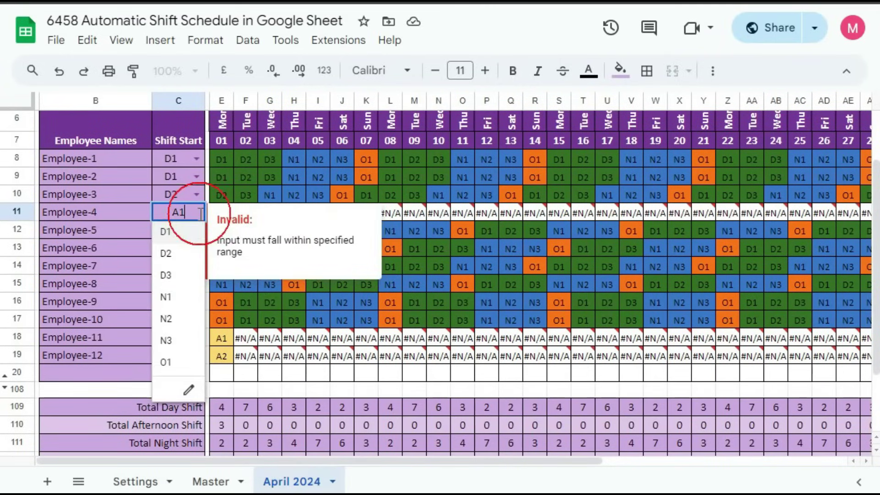
click(175, 276)
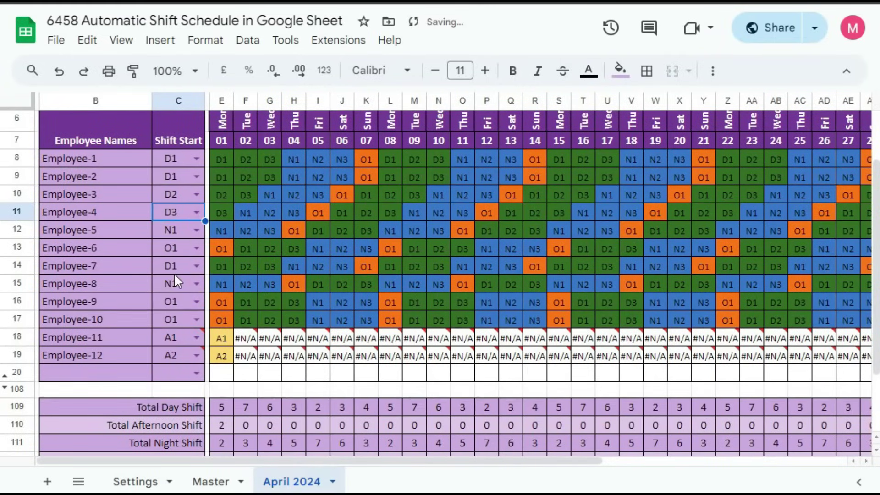
click(195, 338)
click(168, 423)
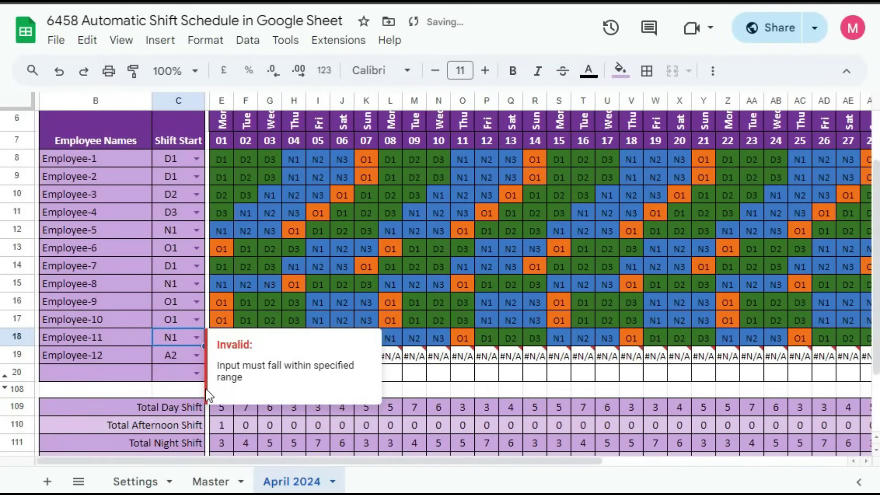
click(196, 357)
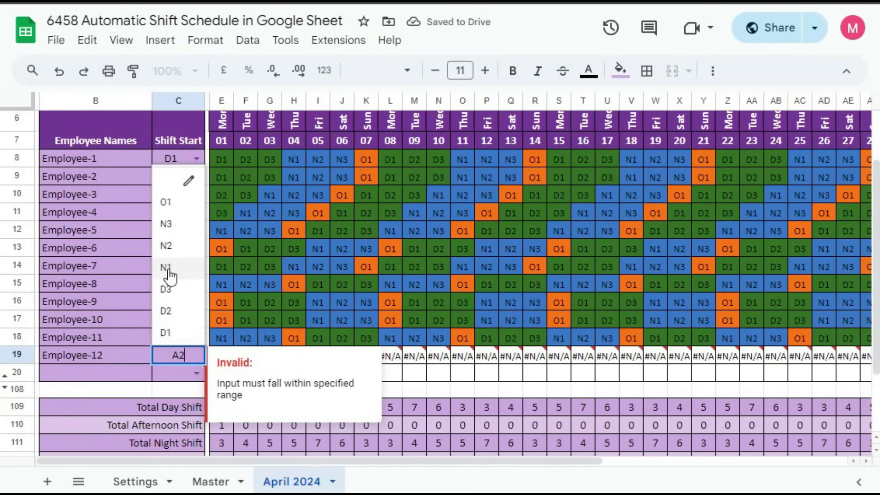
click(156, 206)
click(511, 303)
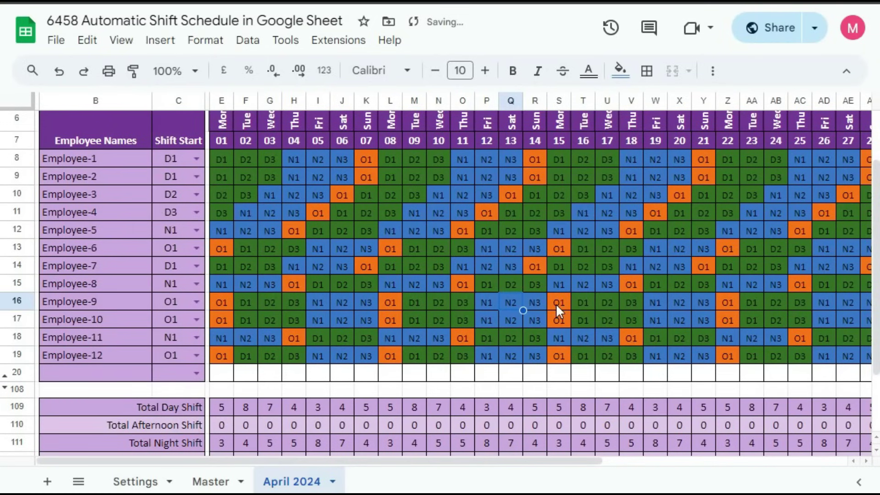